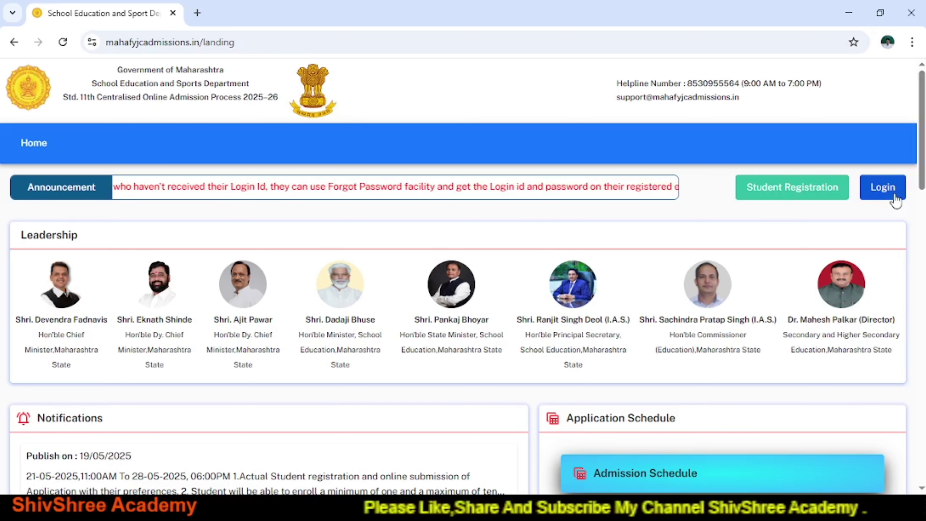
Open the Student Registration form for Std. 11th admission from the landing page.
click(830, 196)
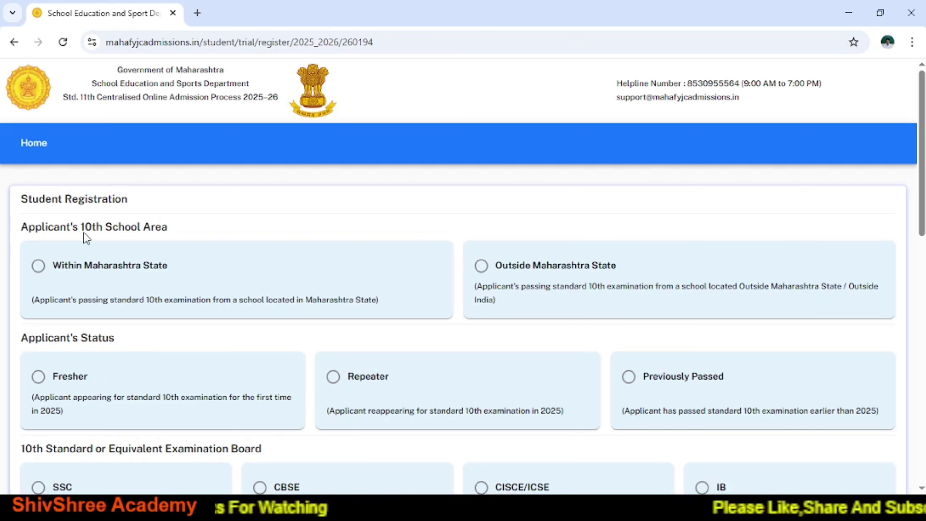
Set the 10th school area to Within Maharashtra State.
click(39, 266)
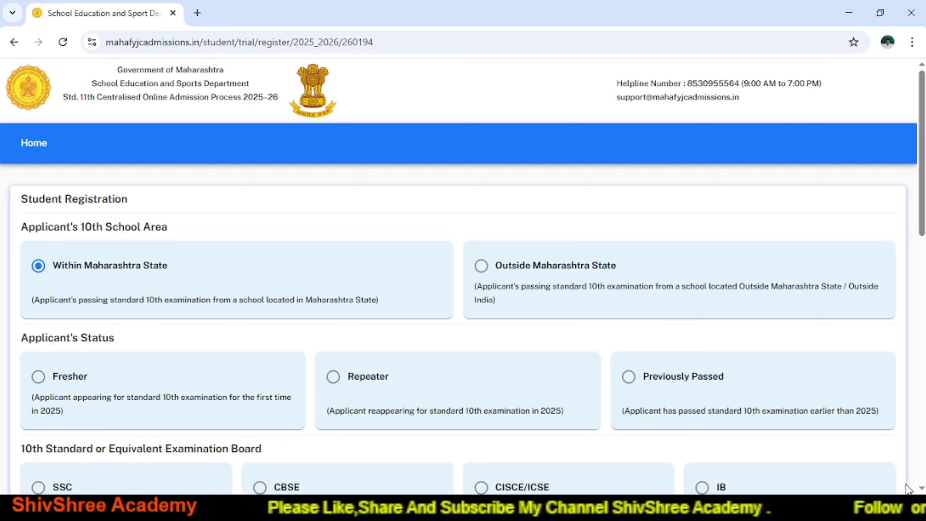
scroll(922, 488, down, 3)
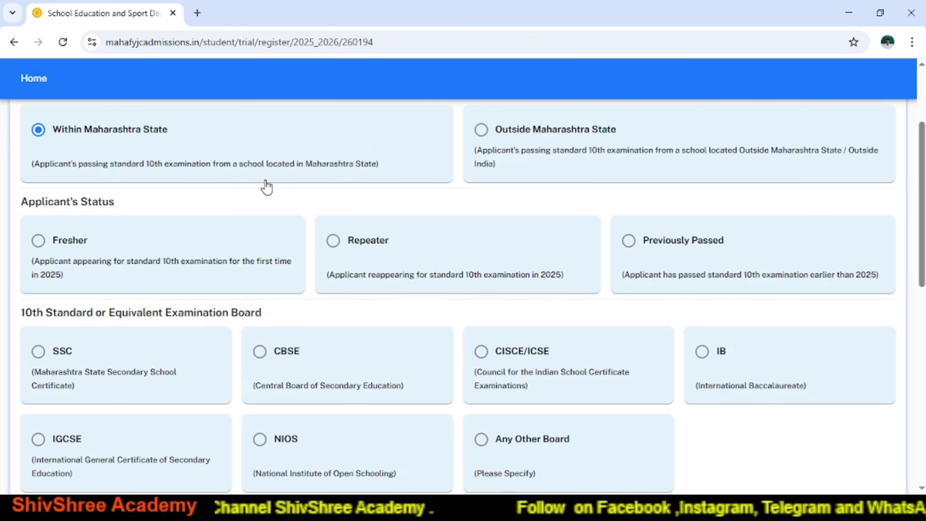
scroll(41, 251, up, 3)
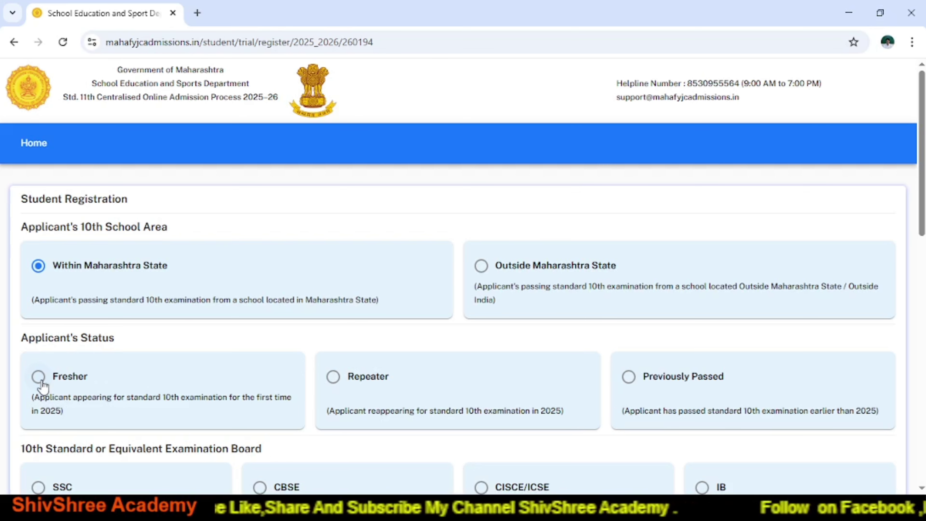
Mark the applicant as a Fresher and choose SSC as the examination board.
click(39, 376)
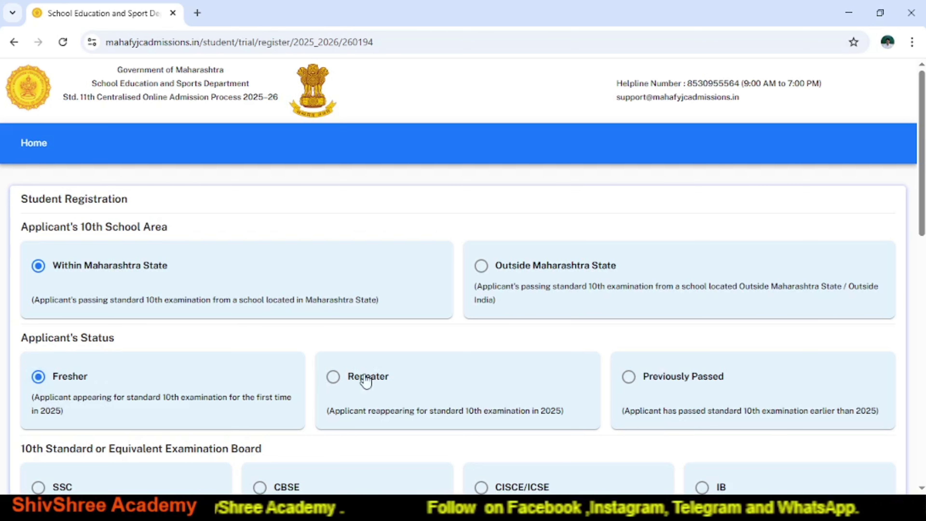
click(333, 382)
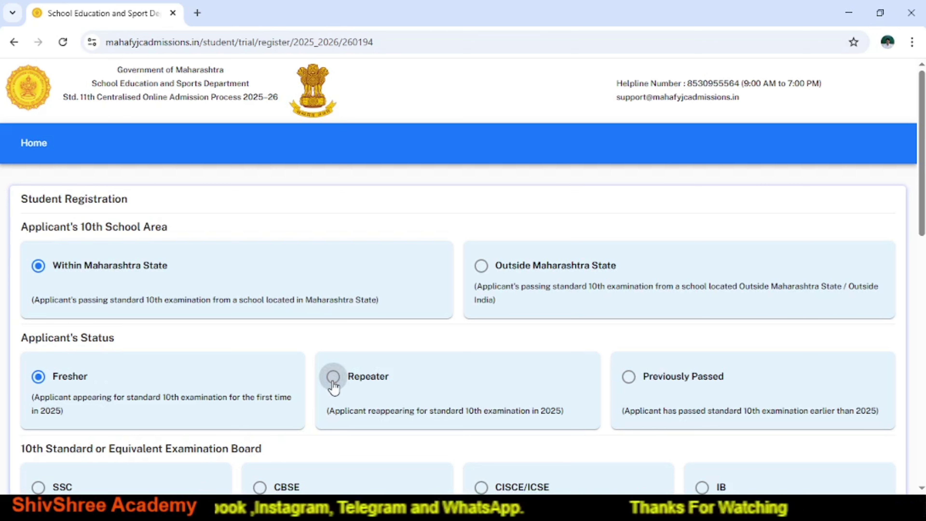
click(629, 379)
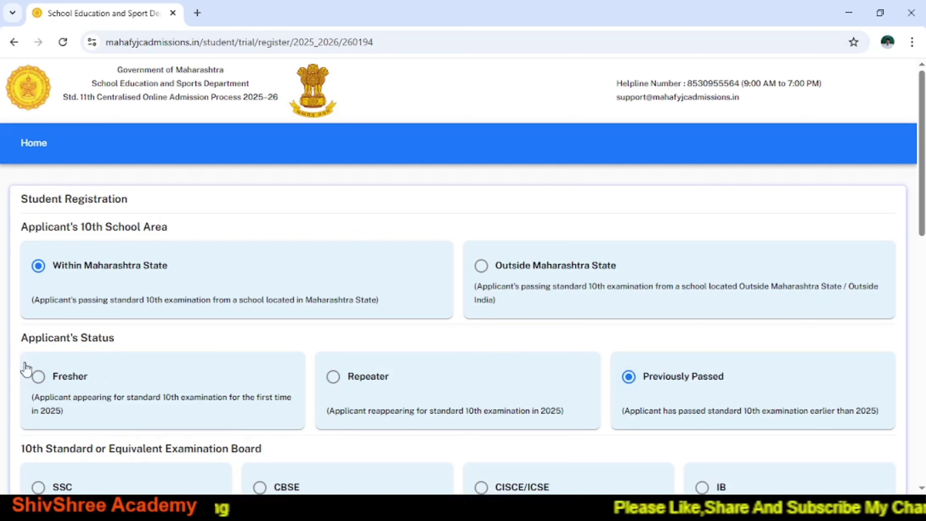
click(37, 382)
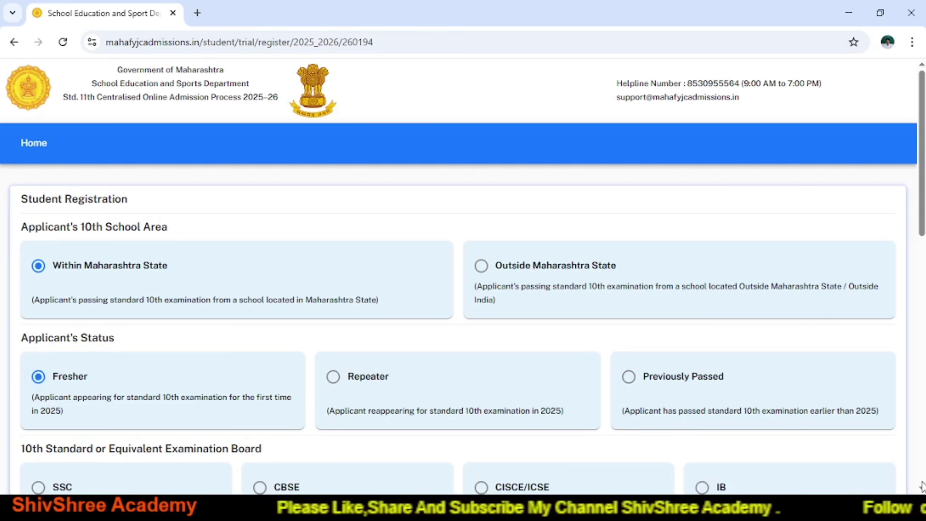
scroll(922, 487, down, 7)
click(37, 216)
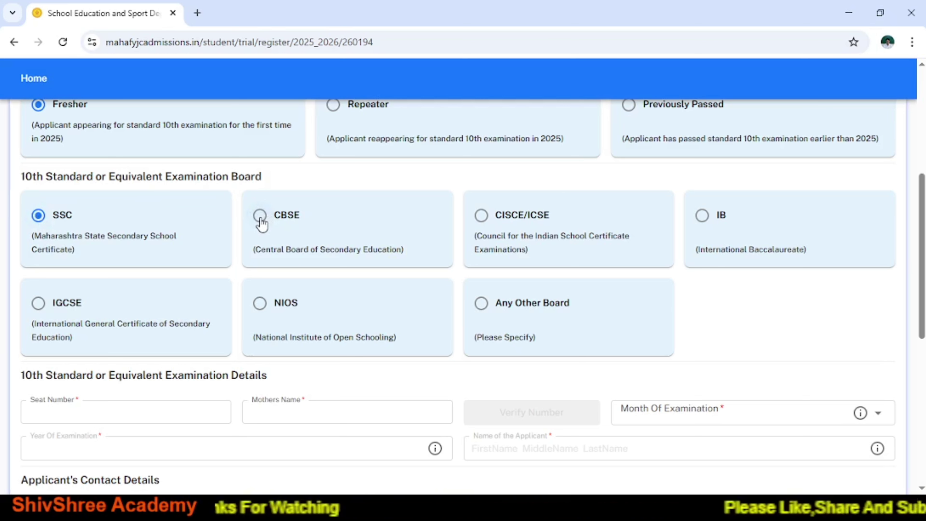
click(259, 216)
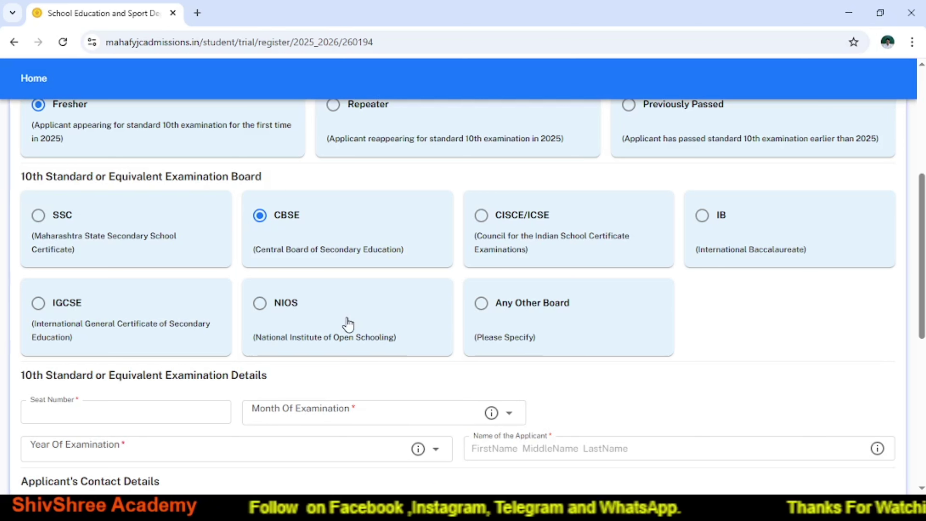
click(99, 422)
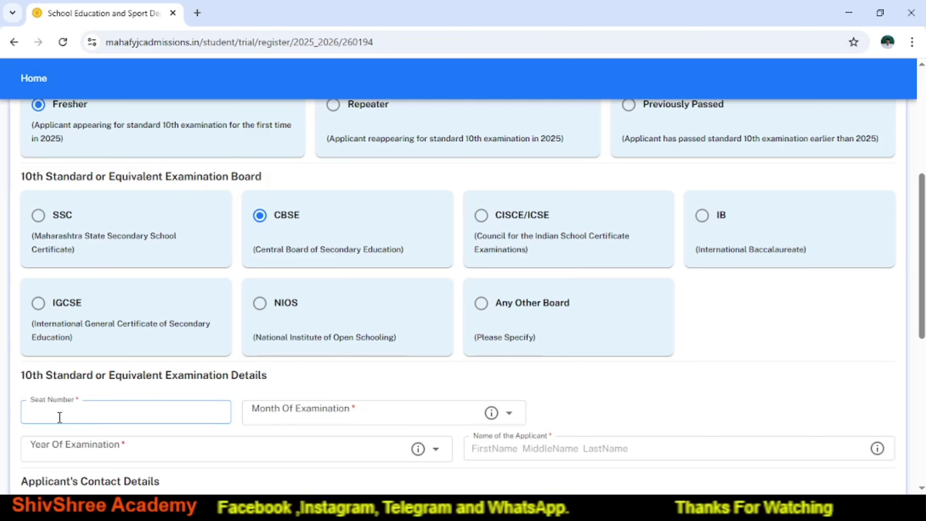
click(374, 410)
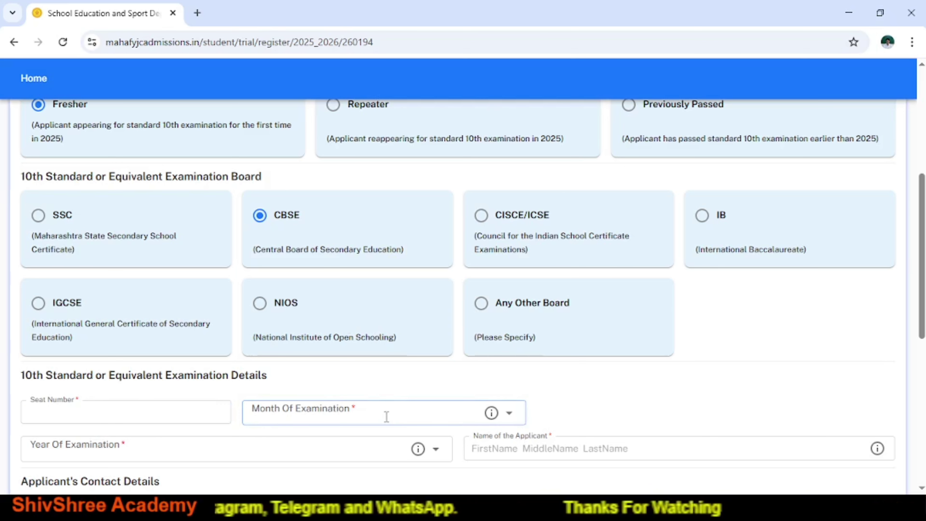
click(74, 469)
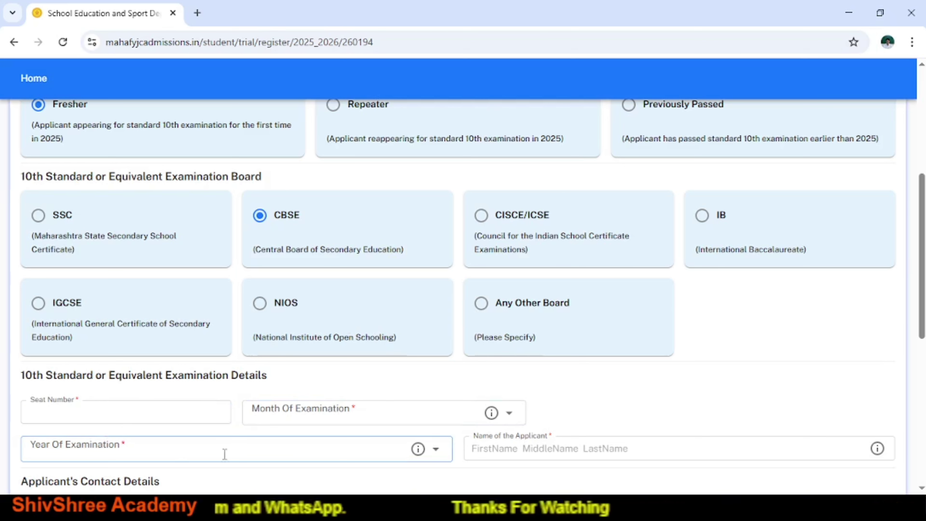
click(561, 447)
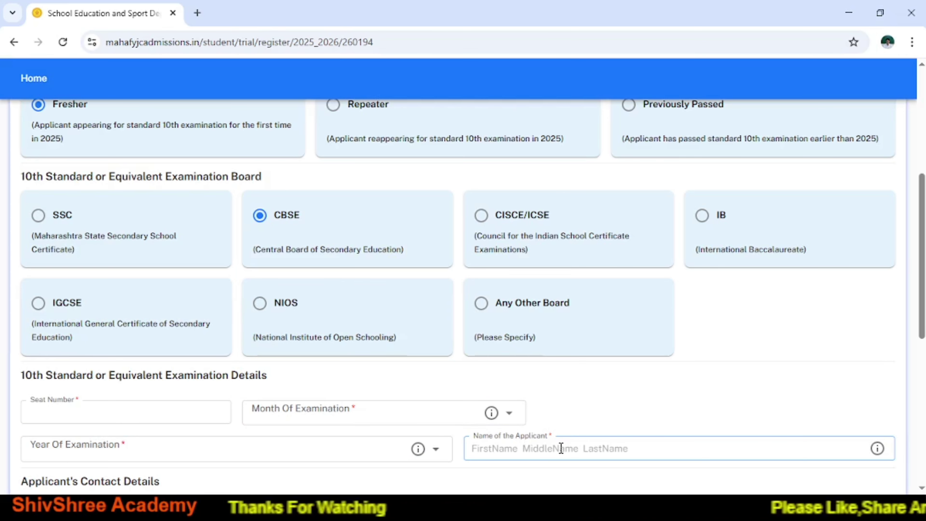
click(39, 217)
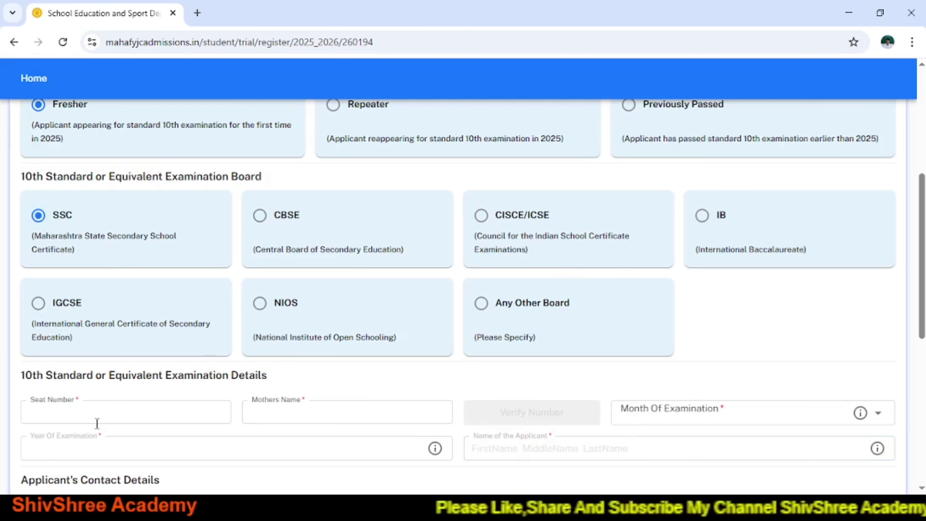
click(86, 417)
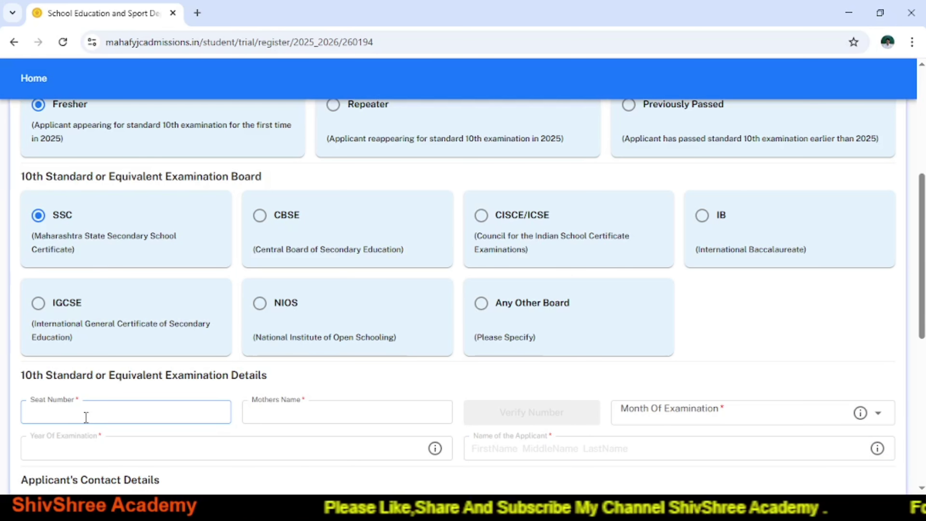
click(286, 418)
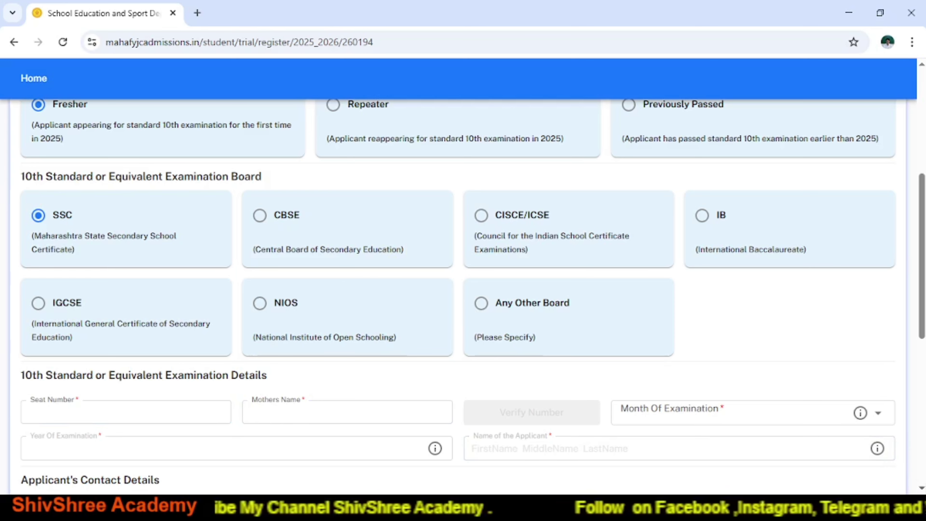
Enter the applicant's SSC seat number in the 10th examination details, then select Mother's Name.
scroll(376, 261, down, 4)
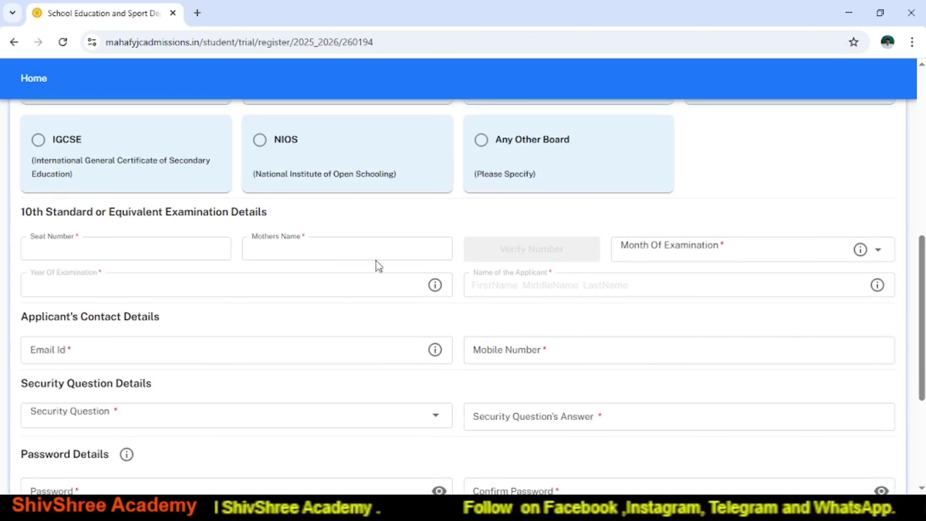
click(112, 241)
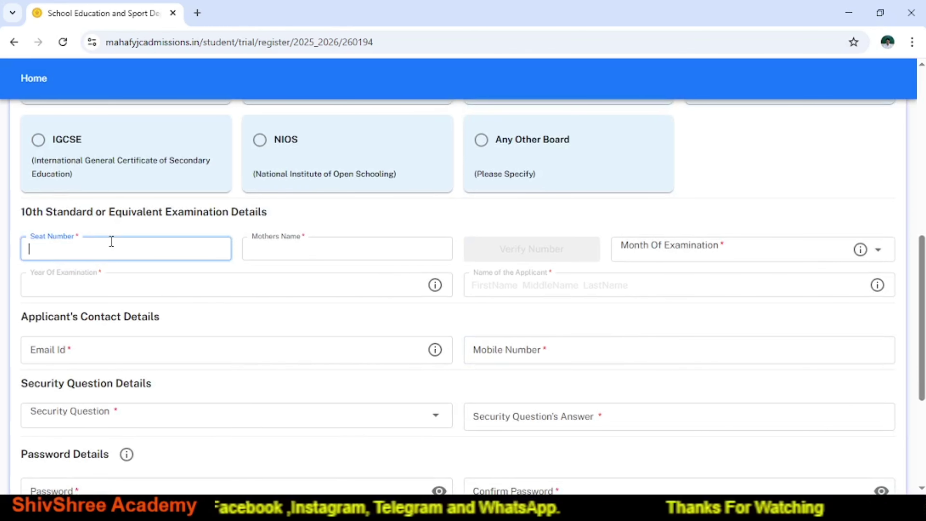
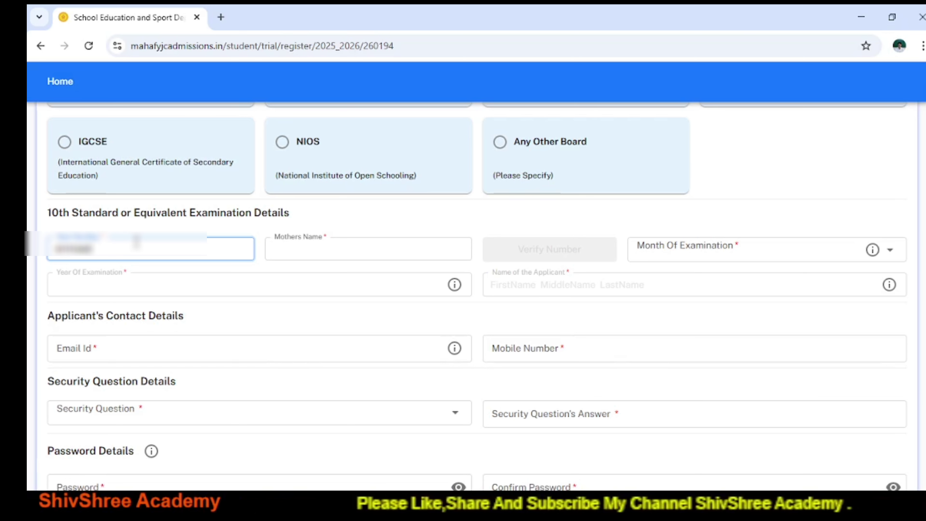
click(280, 255)
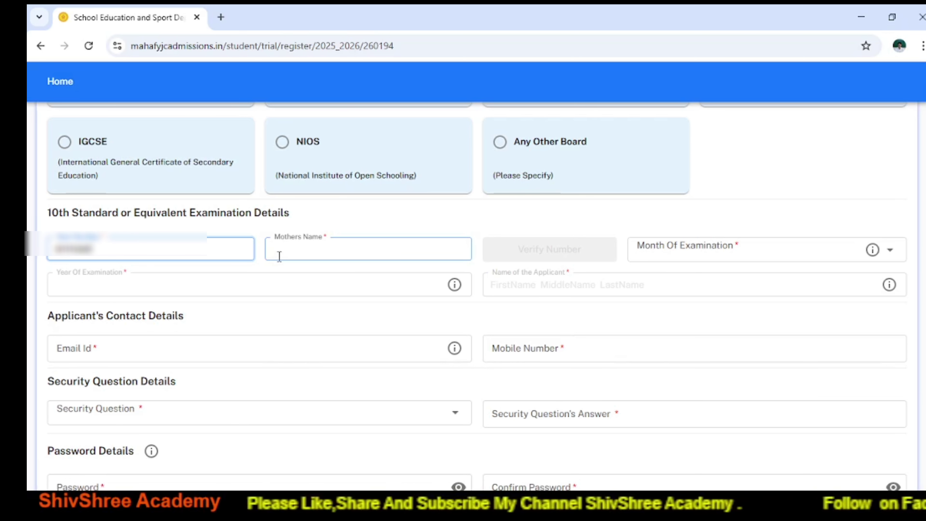
click(280, 252)
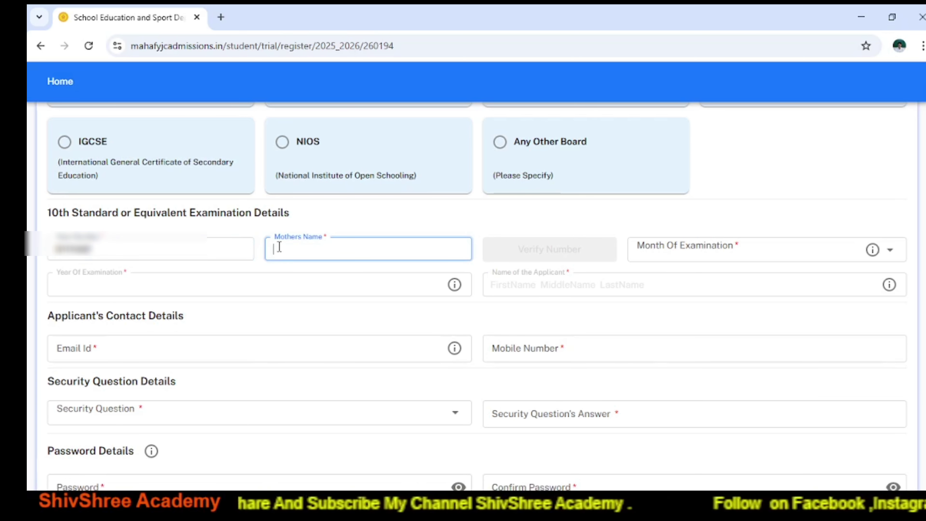
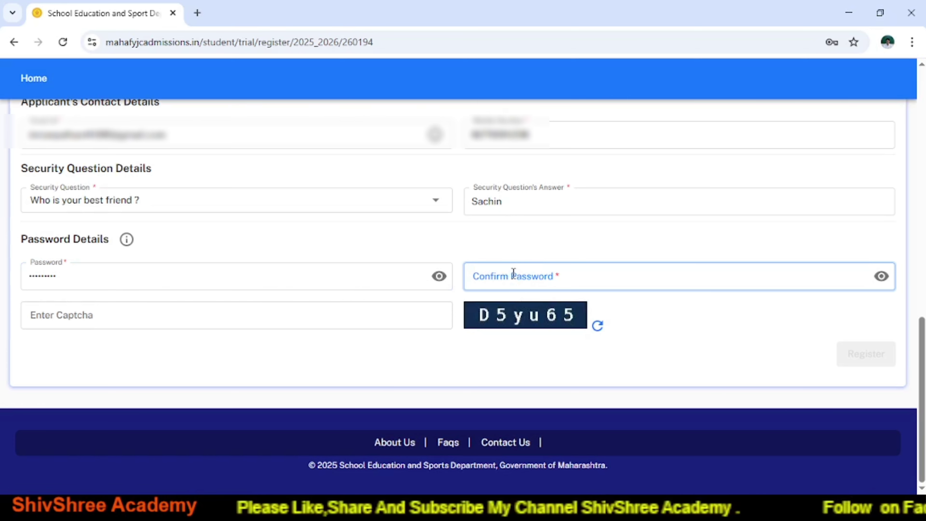
Paste the same password into Confirm Password and move to the captcha field.
key(ctrl+v)
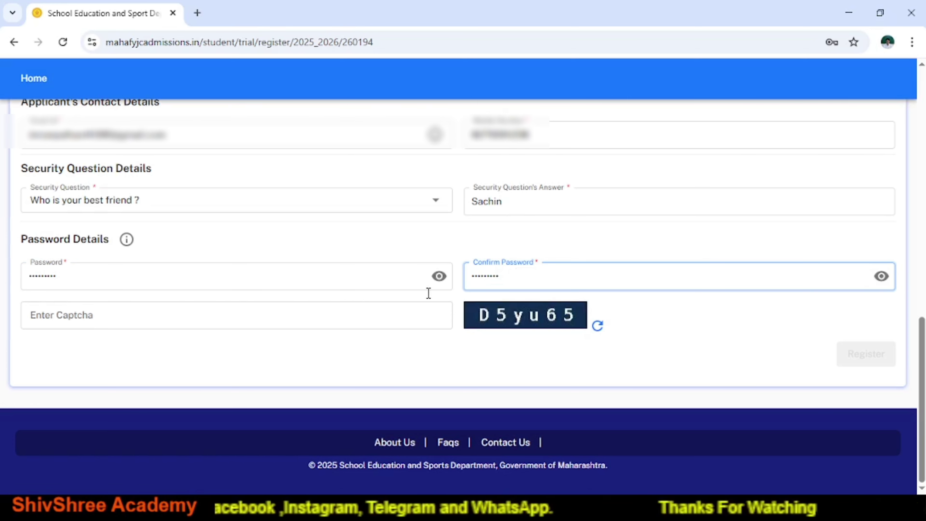
click(170, 315)
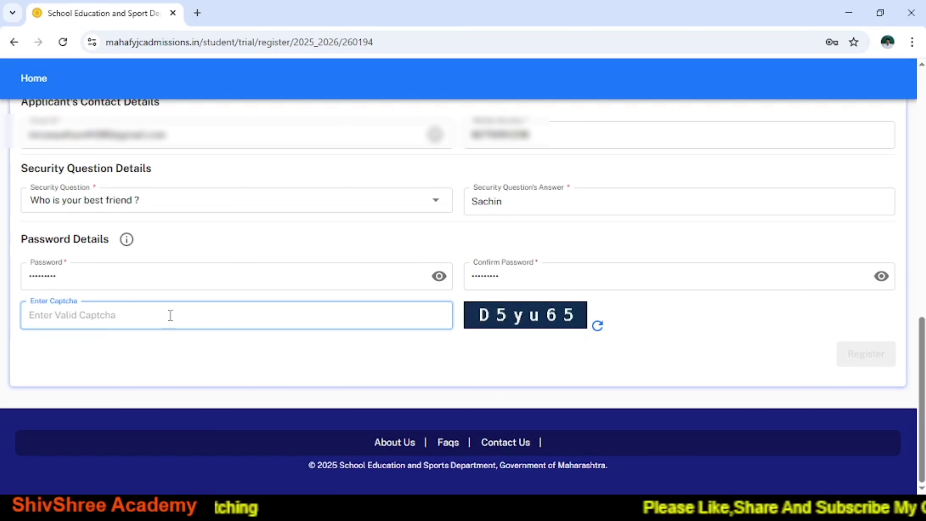
Enter captcha D5yu65 and submit the student registration.
text(D)
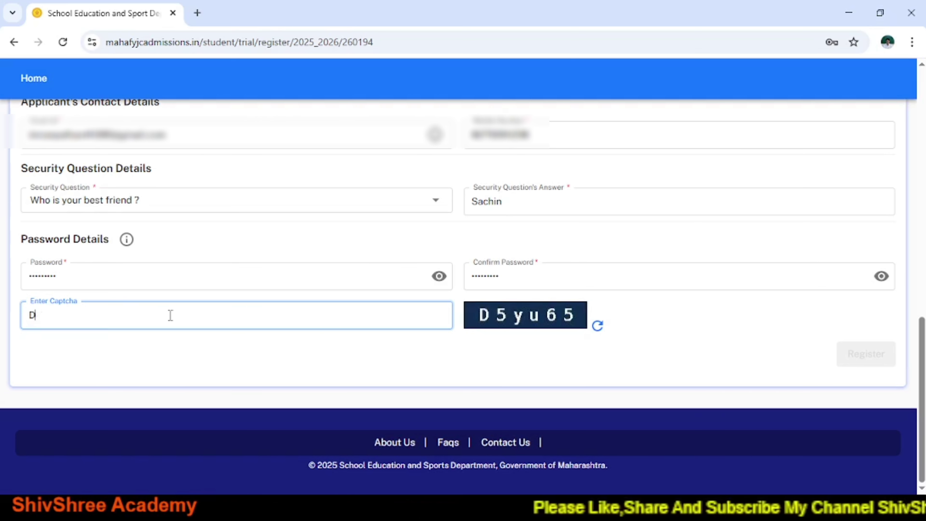
text(5)
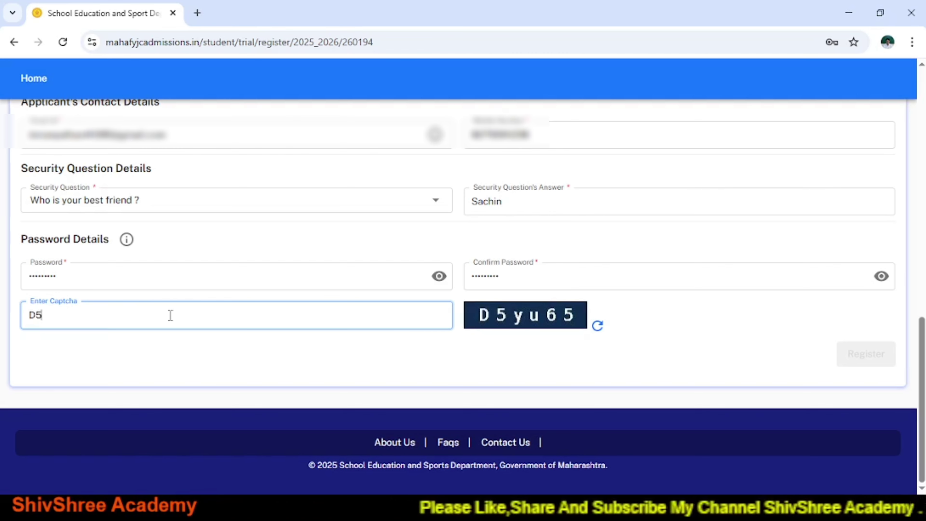
text(yu)
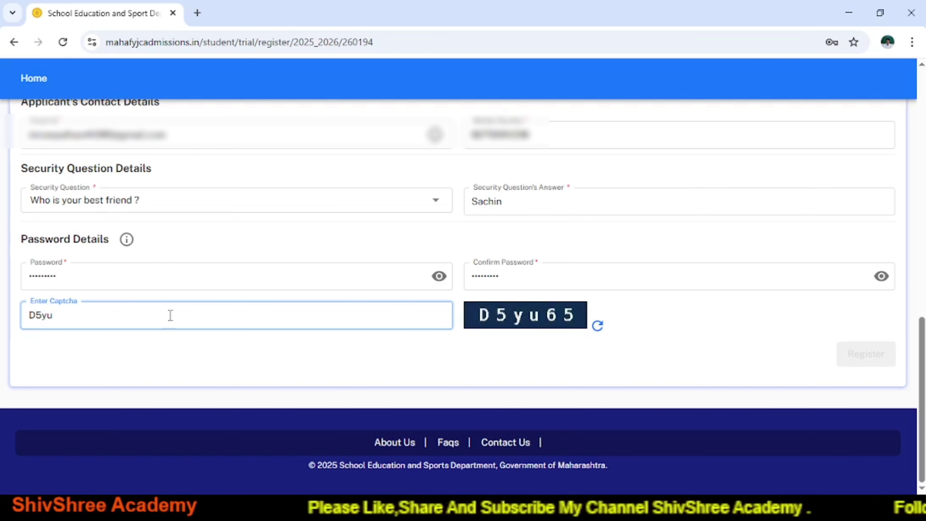
text(65)
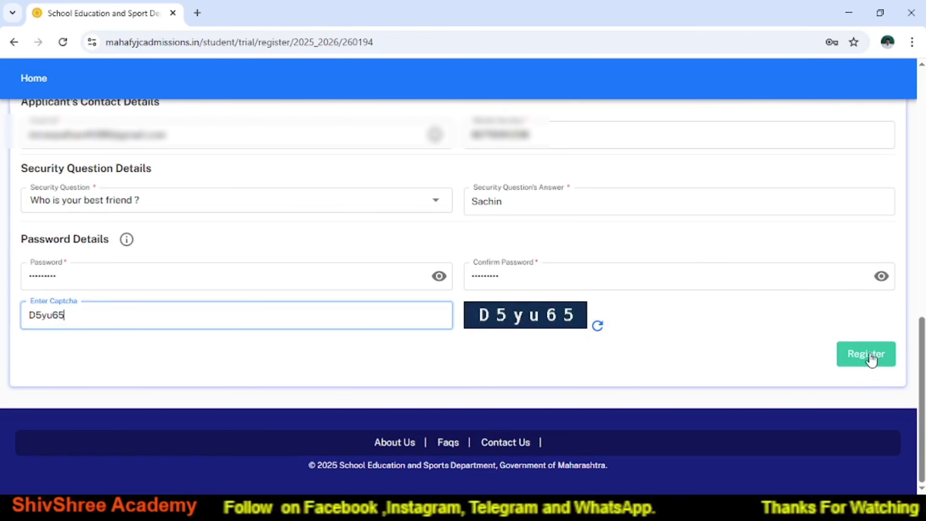
click(870, 353)
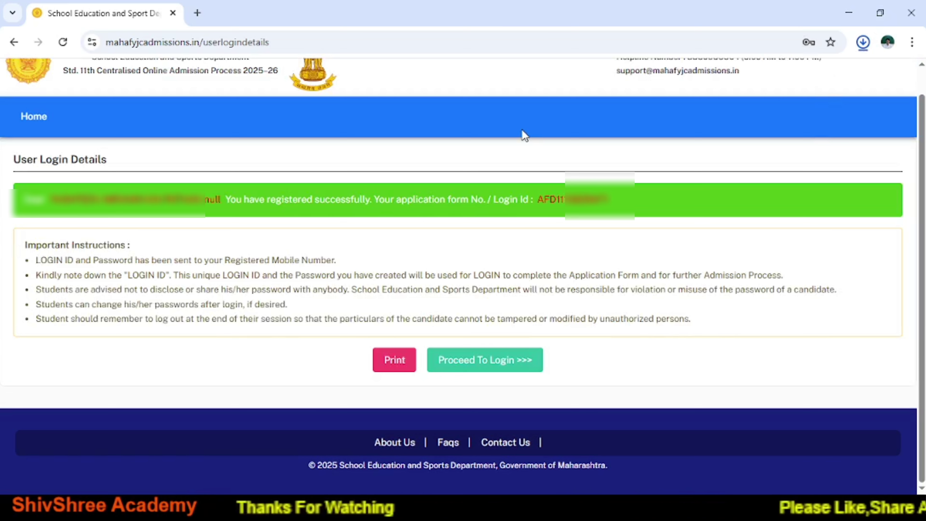
Copy the newly issued login ID and continue to the login page.
drag(537, 199, 615, 201)
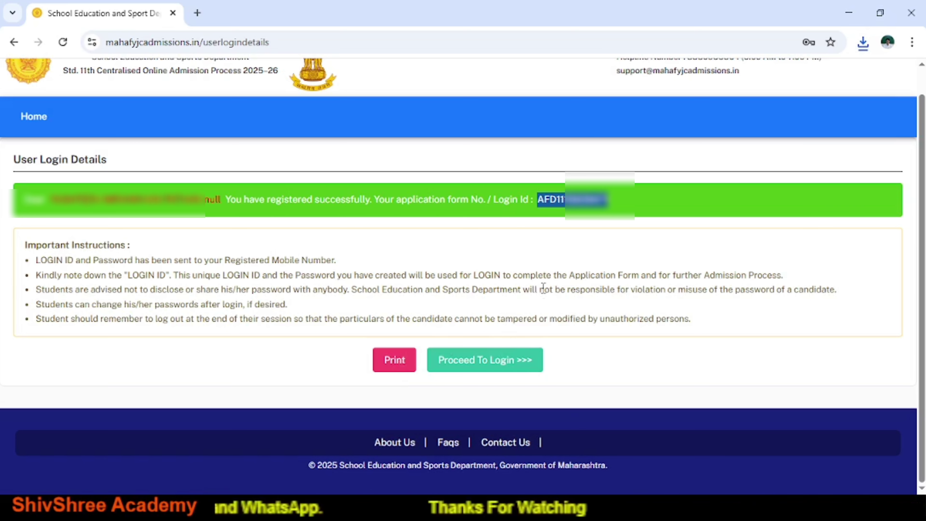
click(481, 363)
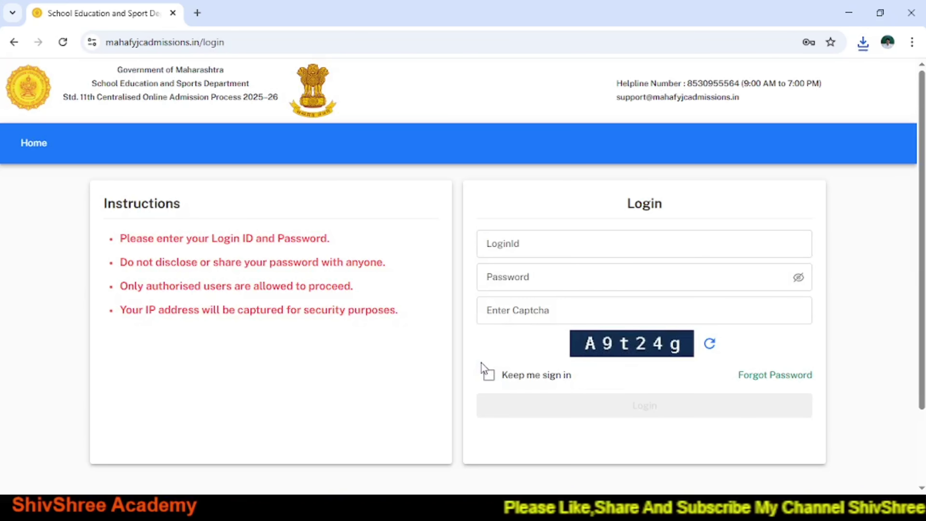
Return to the portal home page and bring up the login form.
click(34, 143)
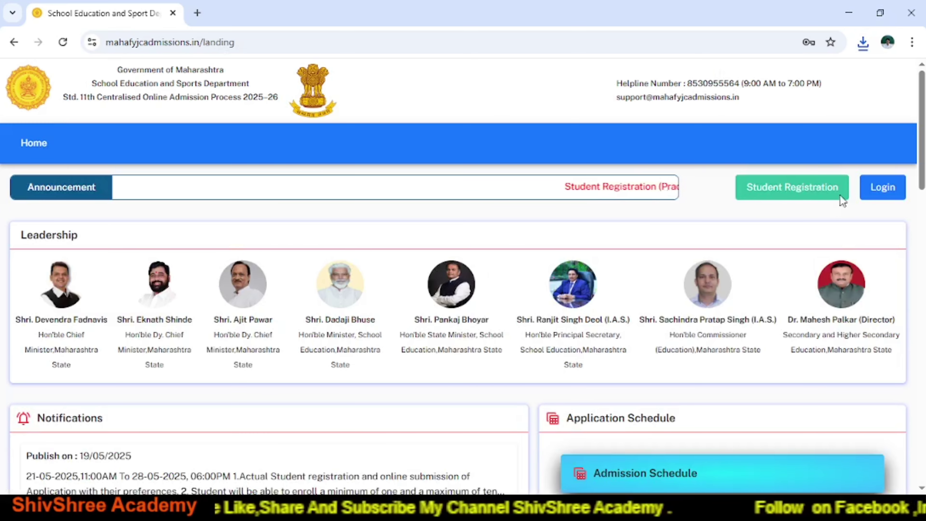
click(876, 197)
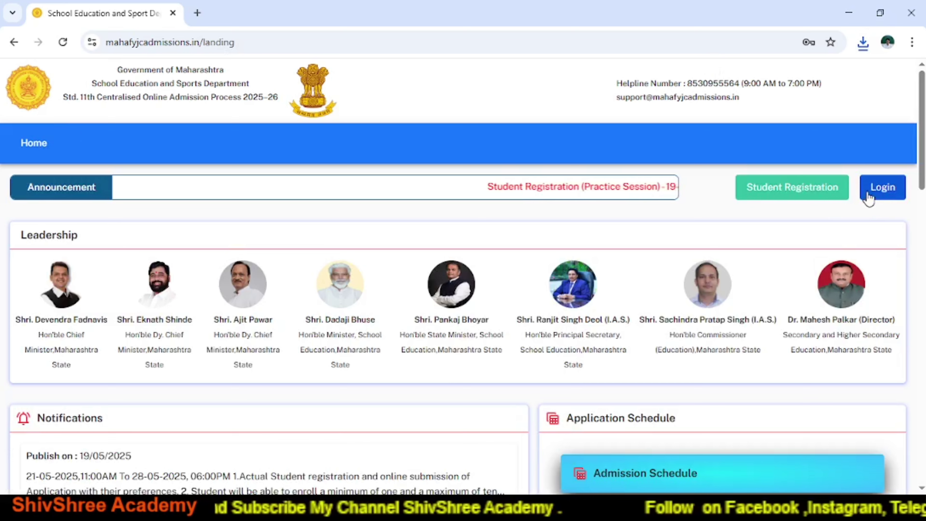
click(880, 196)
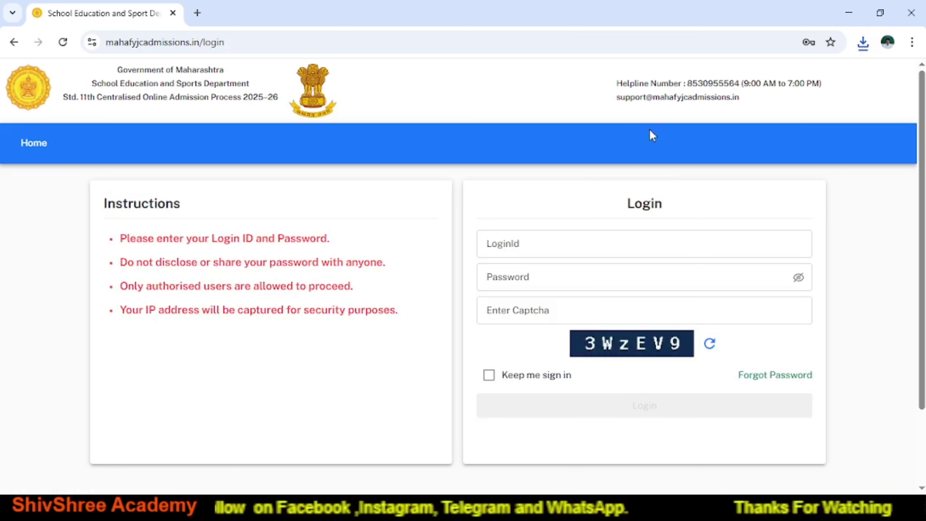
Sign in with the copied login ID, the account password and captcha 3WzEV9.
click(506, 248)
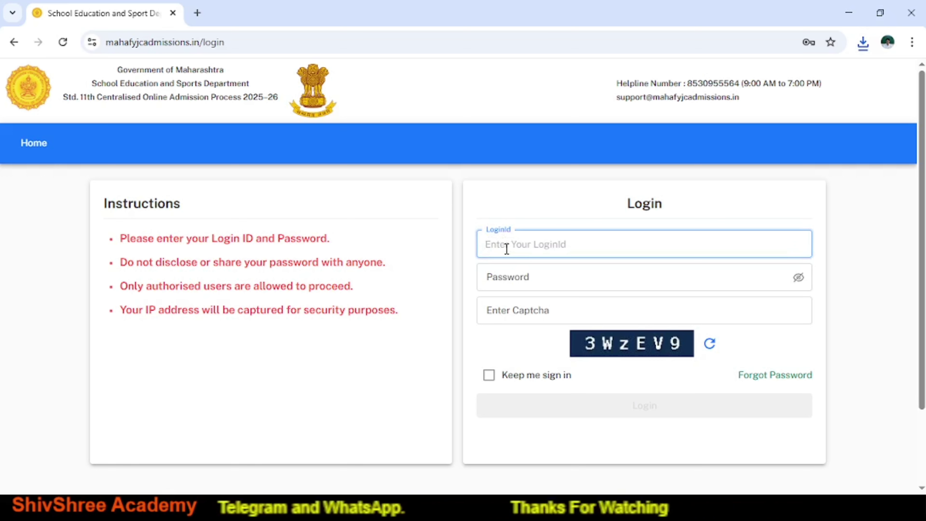
key(ctrl+v)
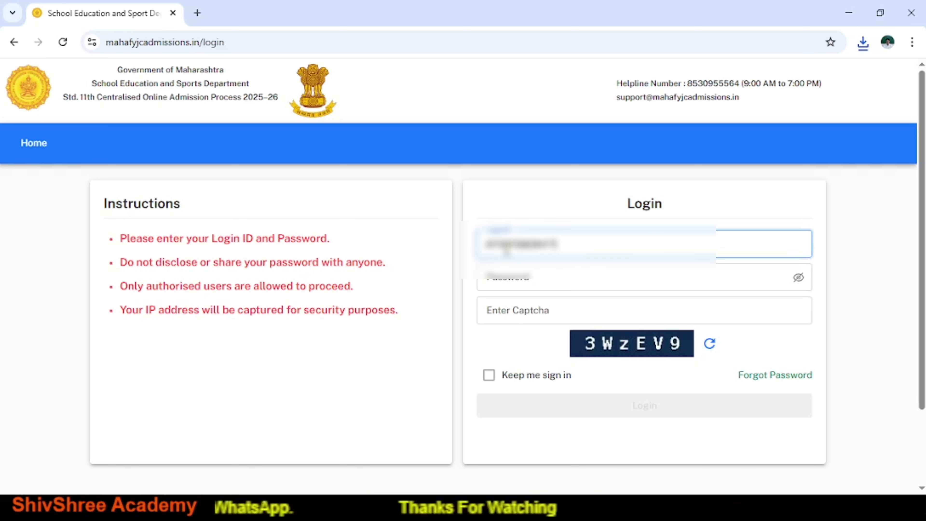
click(505, 277)
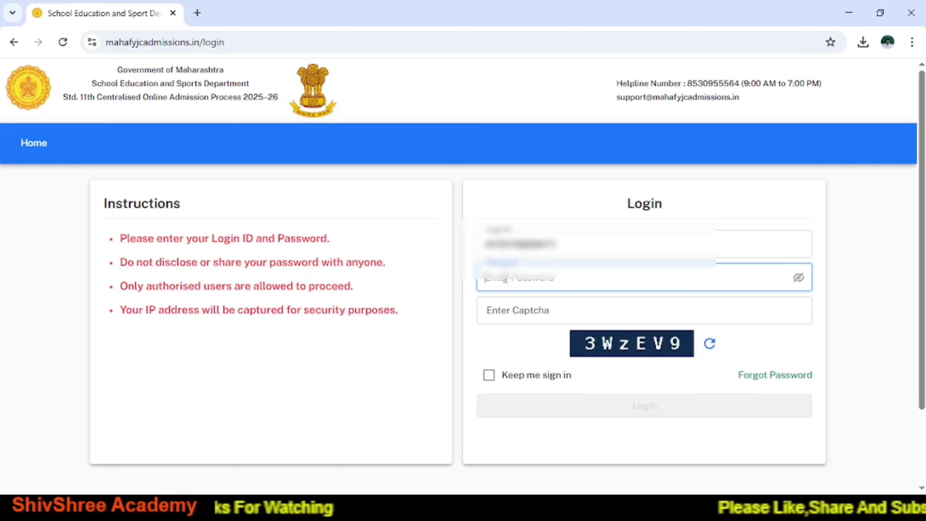
text(•••)
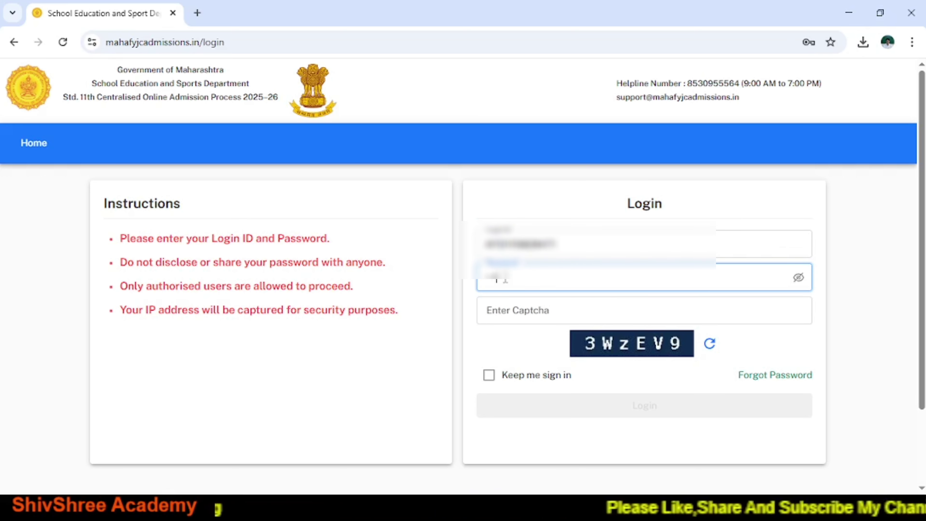
click(506, 309)
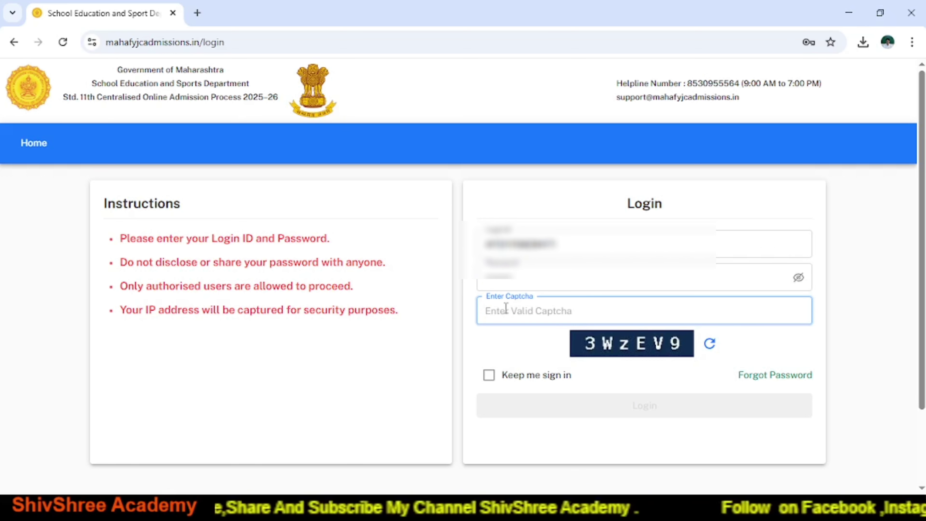
text(3)
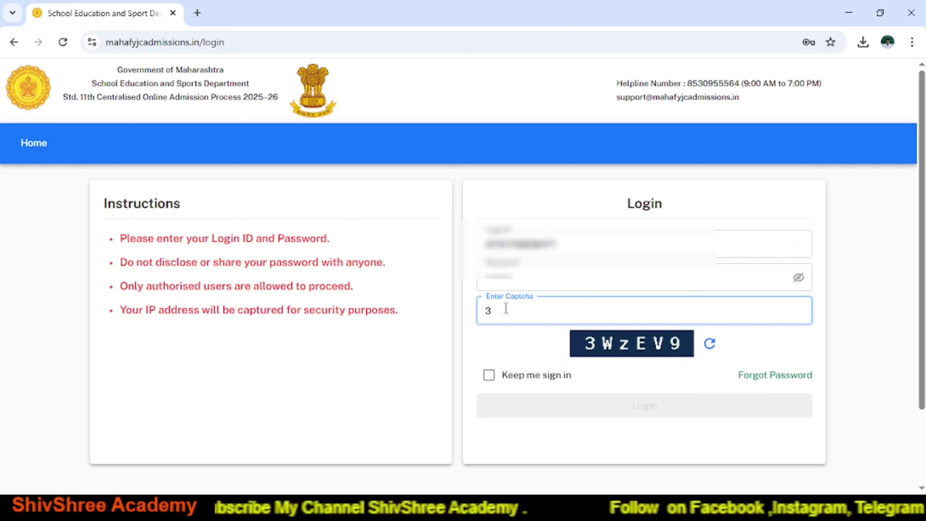
text(WzEV9)
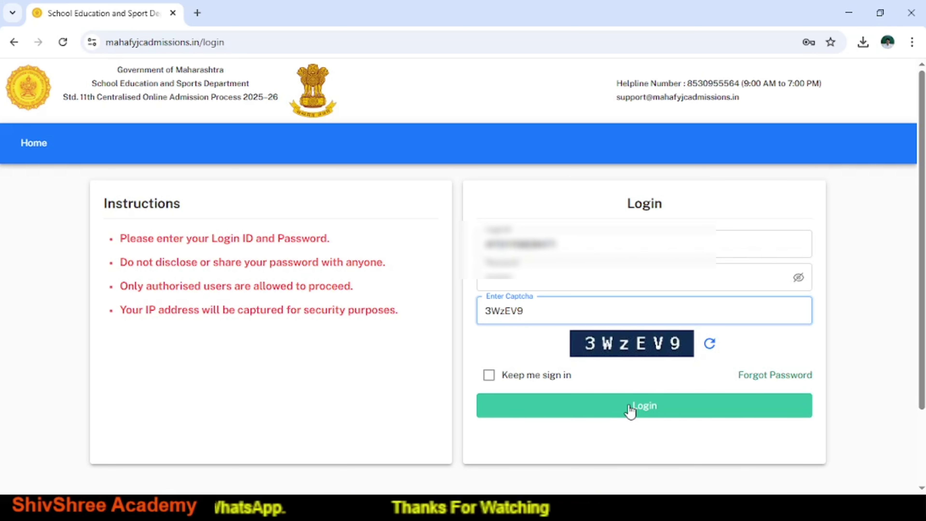
click(630, 410)
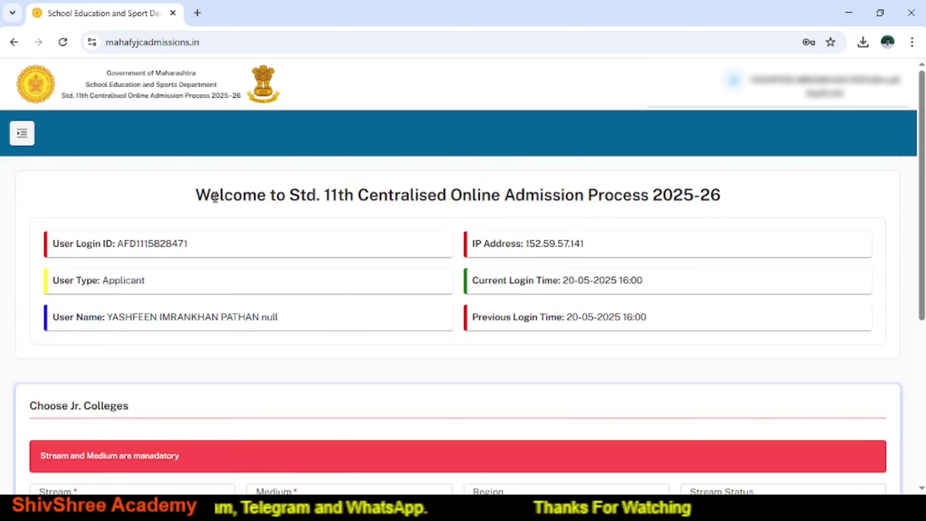
Show the side menu and expand Application Form (Part-I) to list its sections.
scroll(215, 197, down, 1)
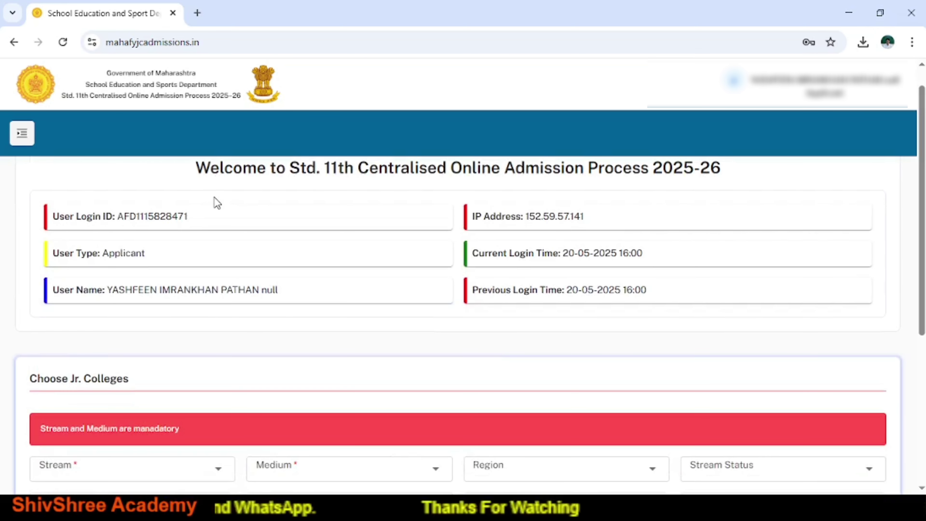
scroll(217, 202, down, 6)
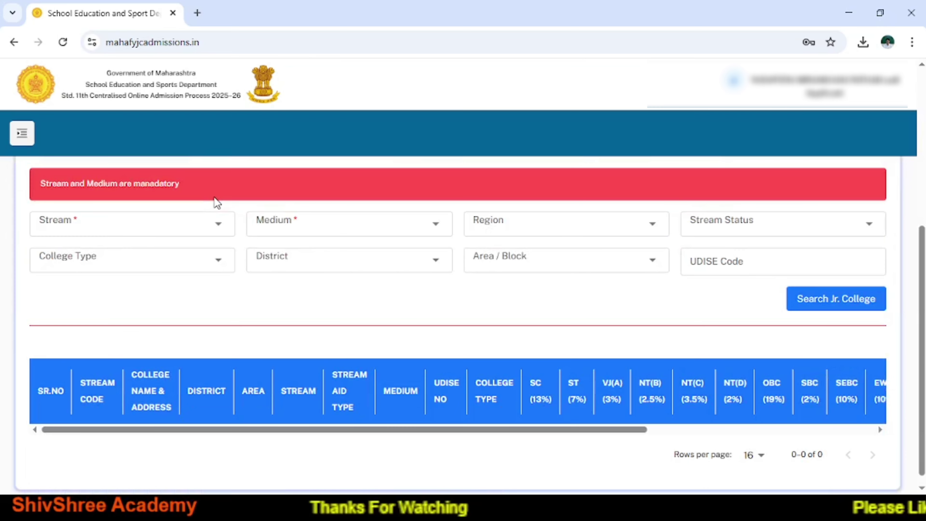
scroll(215, 201, up, 7)
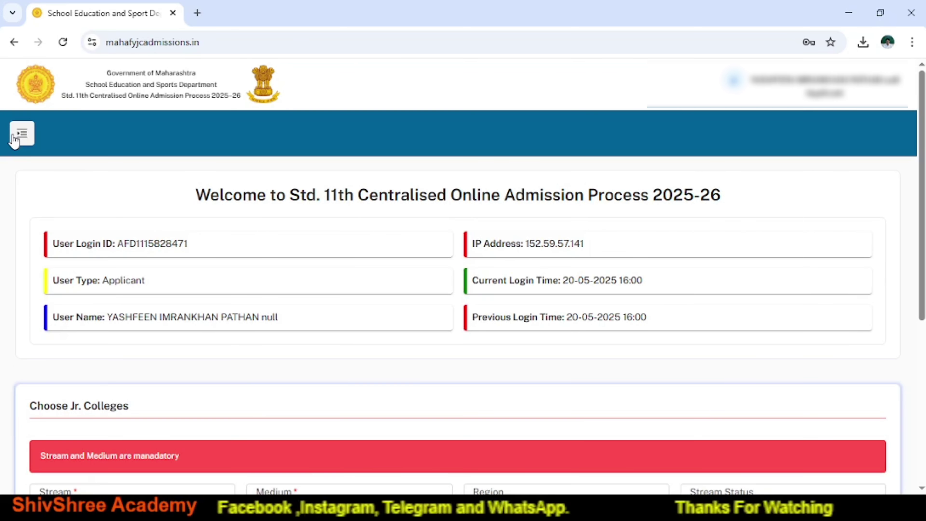
click(24, 138)
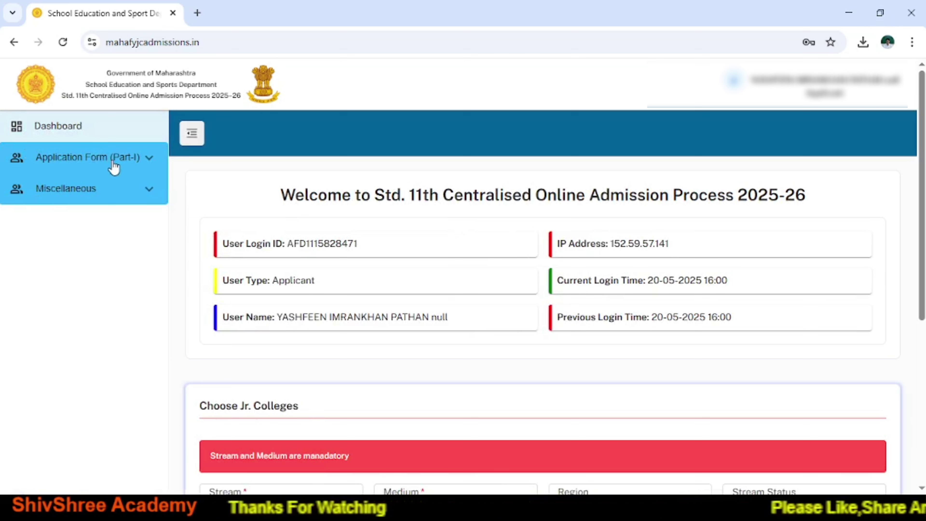
click(153, 161)
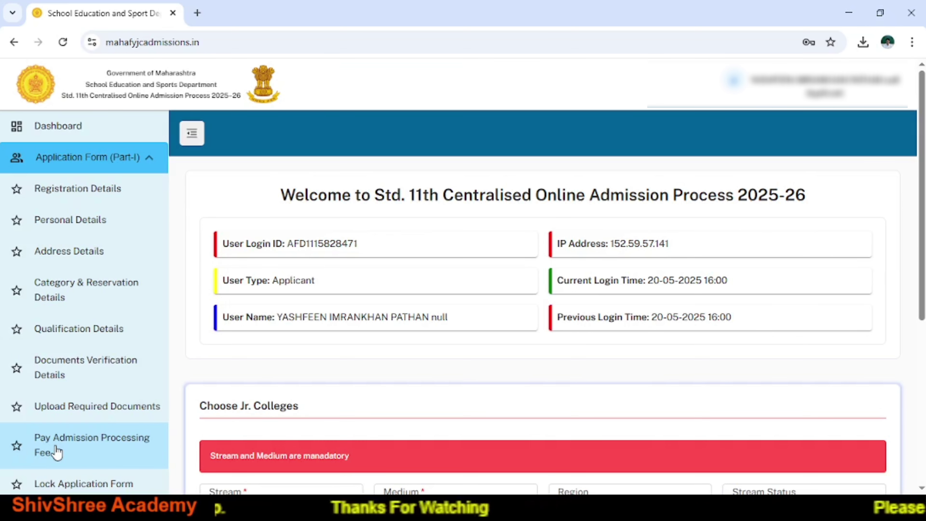
Review the Registration Details section (Within Maharashtra State, Fresher, SSC) and save it with Save & Next.
click(89, 191)
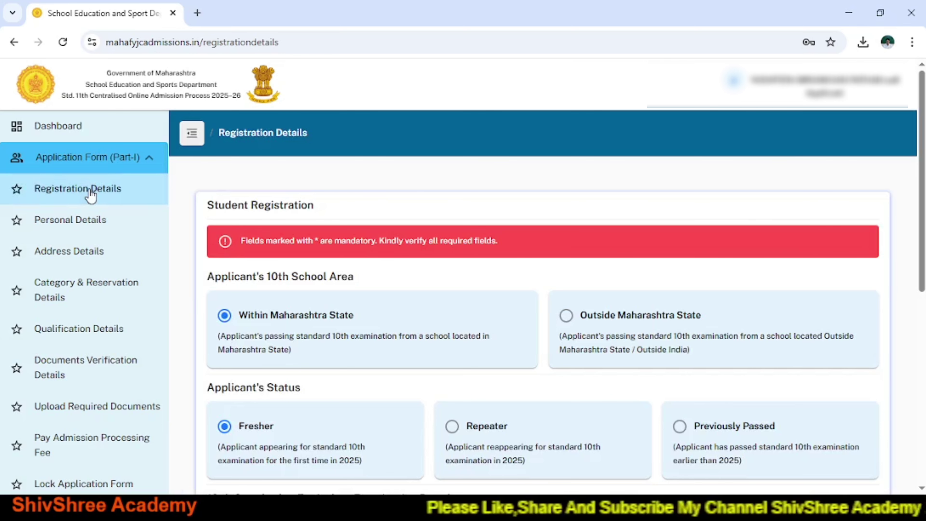
scroll(544, 305, down, 3)
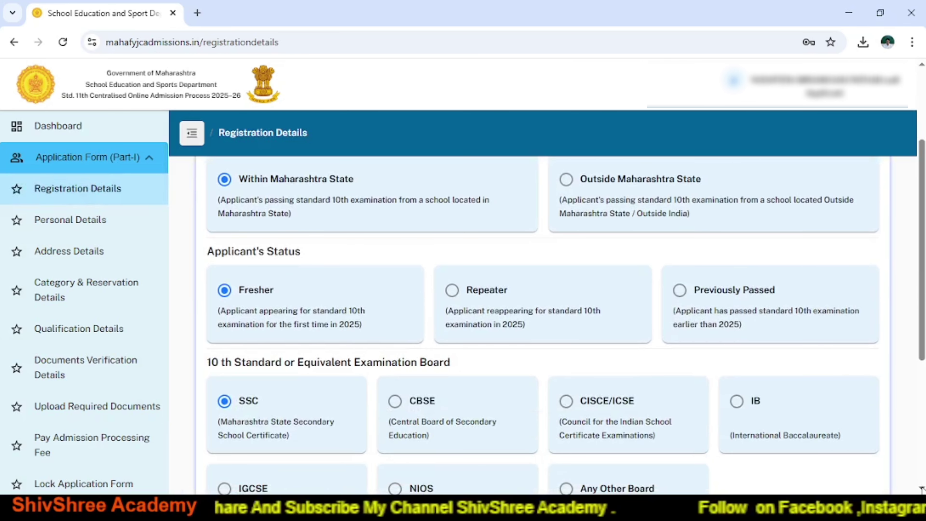
scroll(543, 305, down, 4)
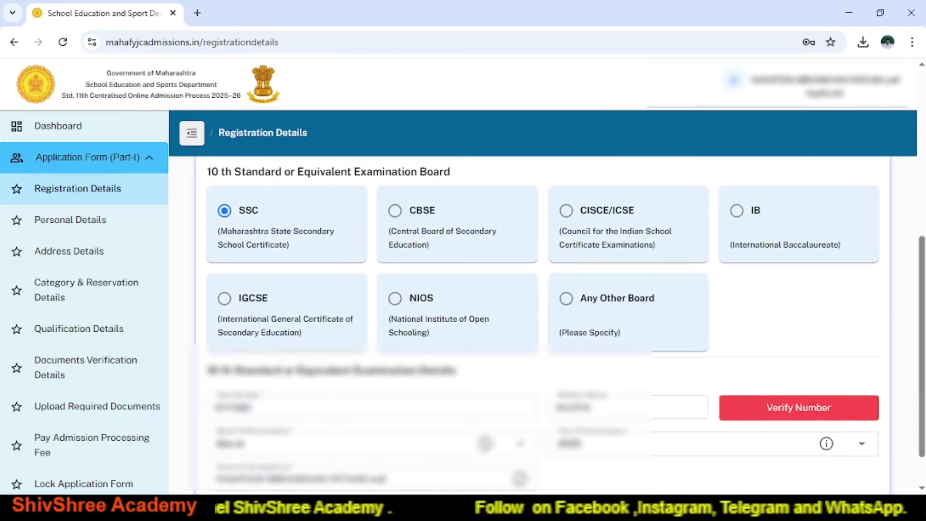
scroll(544, 305, down, 1)
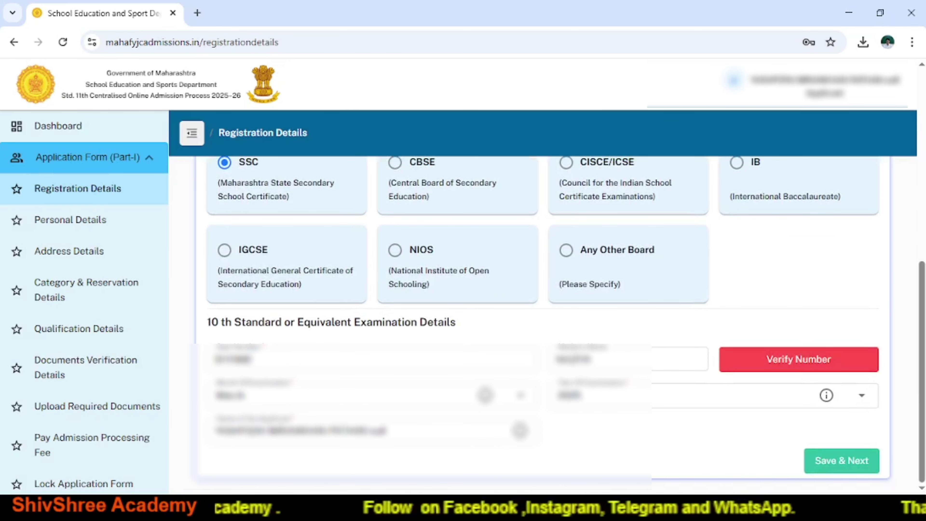
click(821, 461)
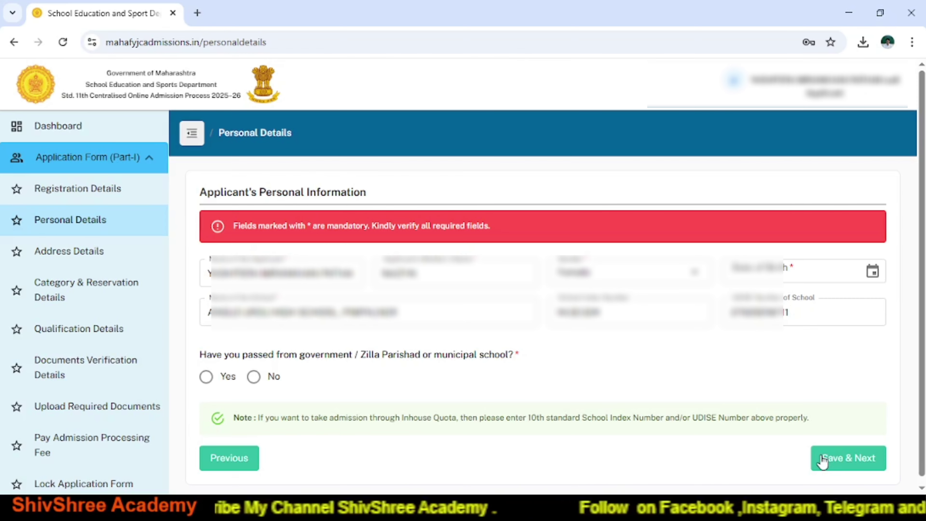
Mark No for the government / Zilla Parishad school question and save the personal details.
scroll(822, 462, down, 1)
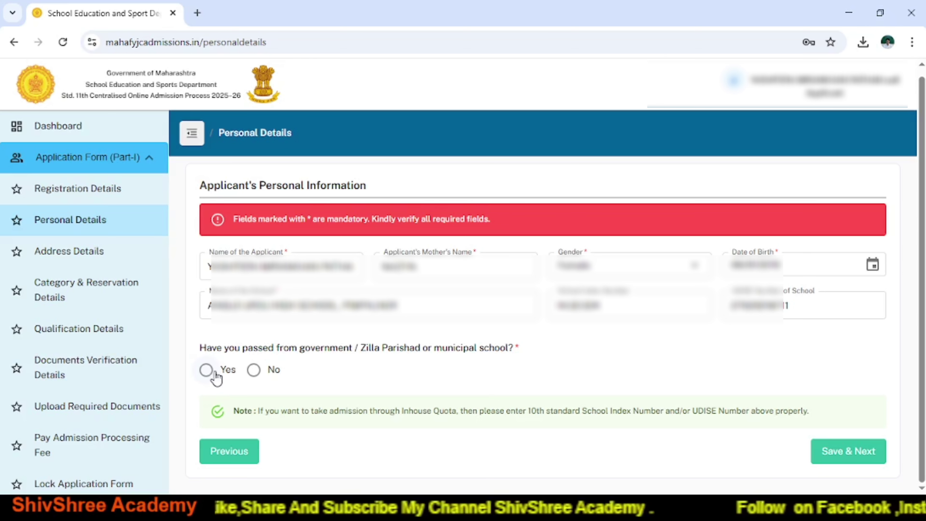
click(255, 376)
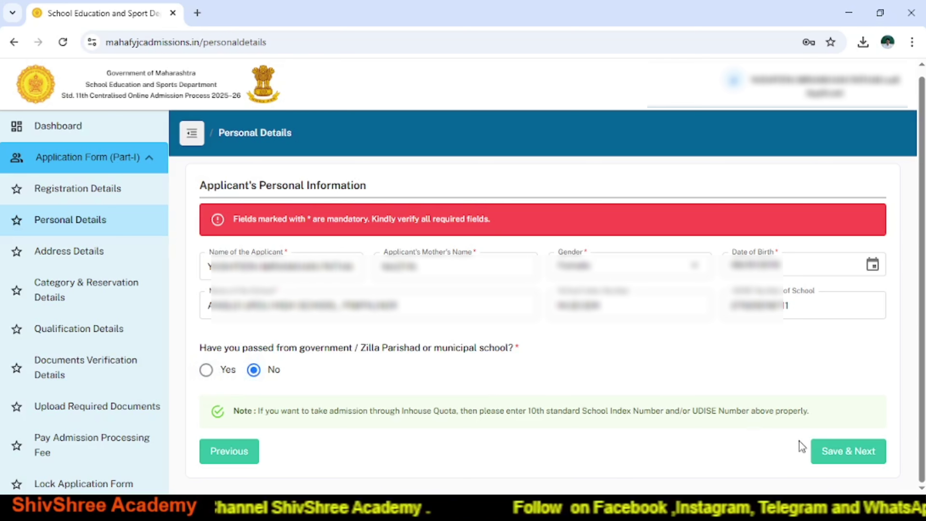
click(845, 456)
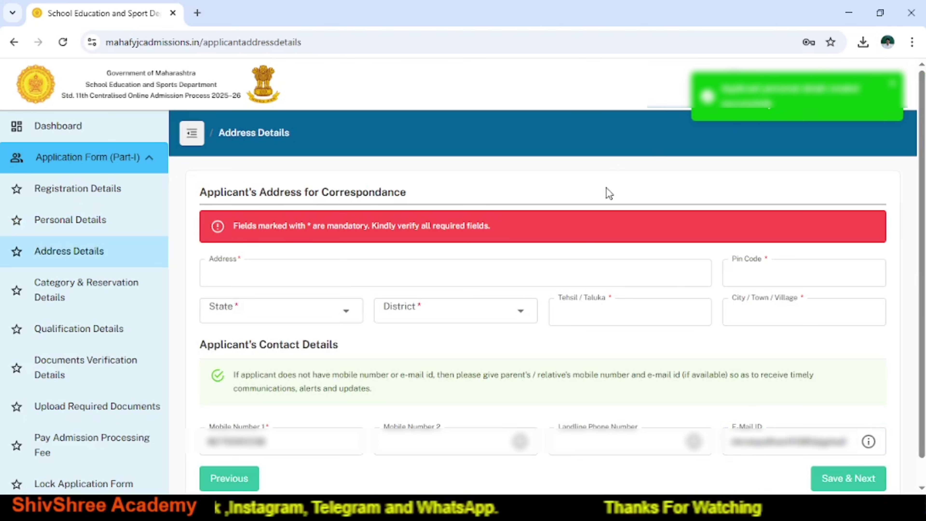
Enter the correspondence address 'At Post Pimpalner' and pin code 424306.
click(256, 281)
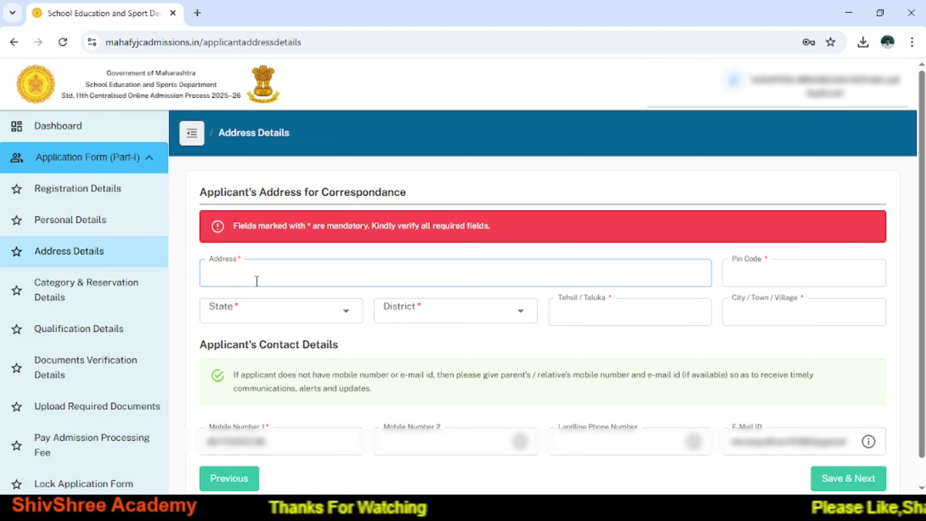
text(At)
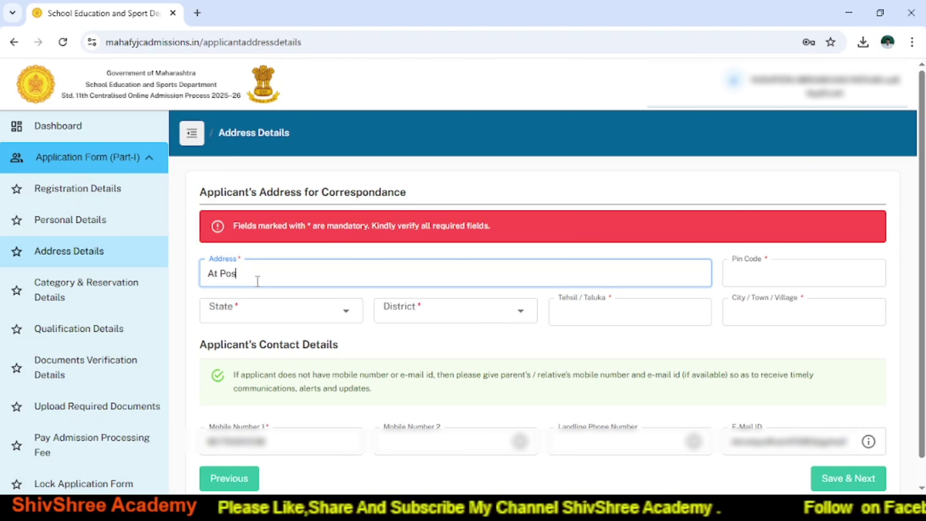
text(Post Pim)
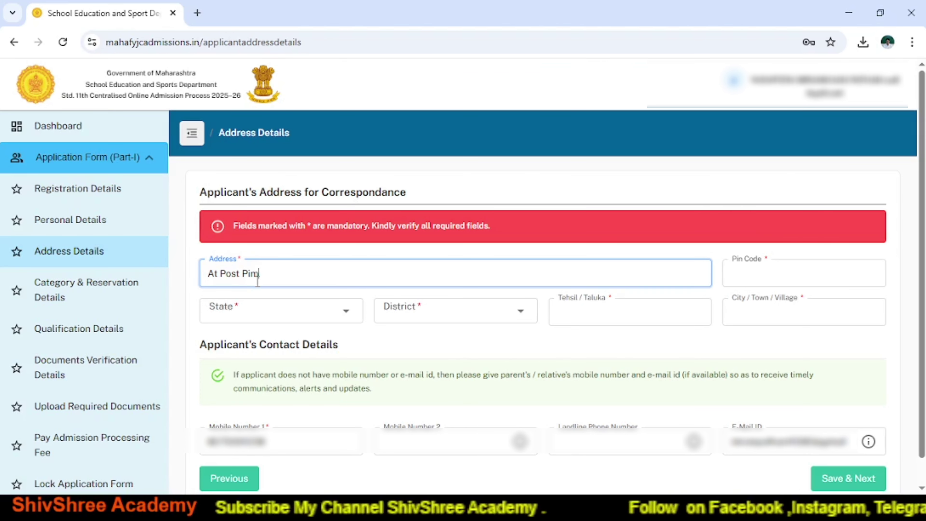
text(palner)
click(749, 271)
text(424306)
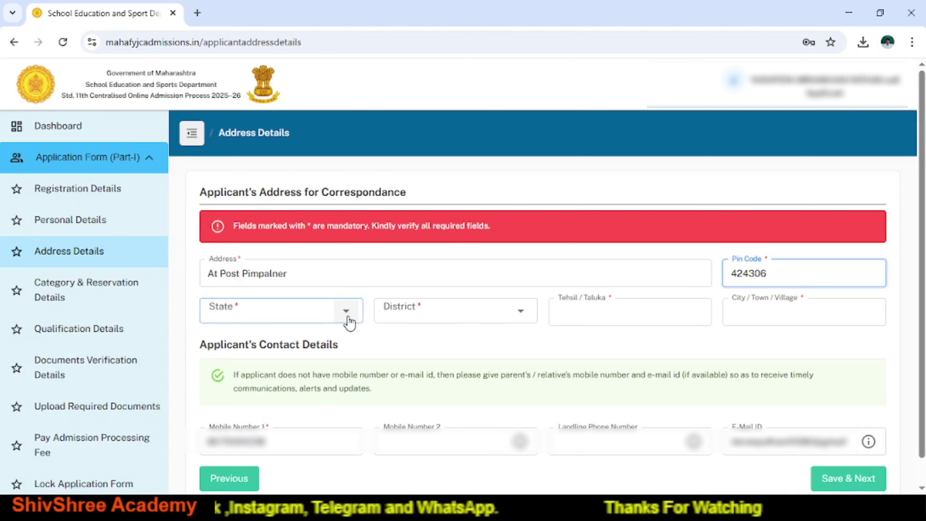
Select Maharashtra as the state and DHULE as the district.
click(346, 312)
text(maha)
click(307, 339)
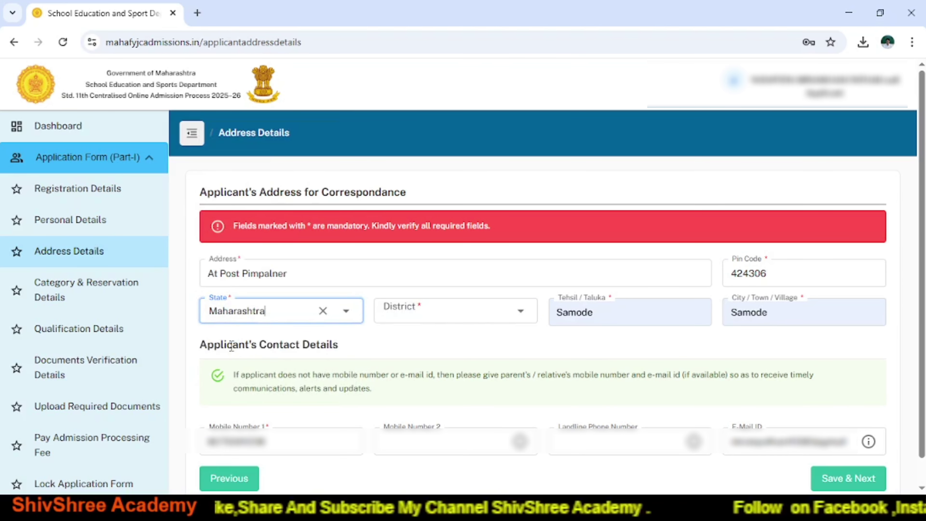
click(401, 310)
text(dhu)
click(412, 339)
Correct the tehsil to Sakri, change the town to Pimpalner, and check the mobile number.
click(564, 316)
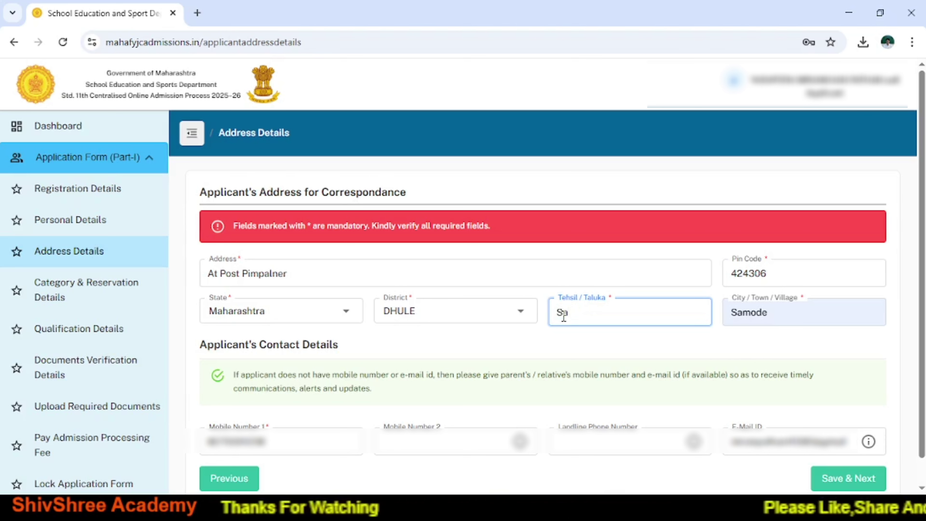
click(782, 311)
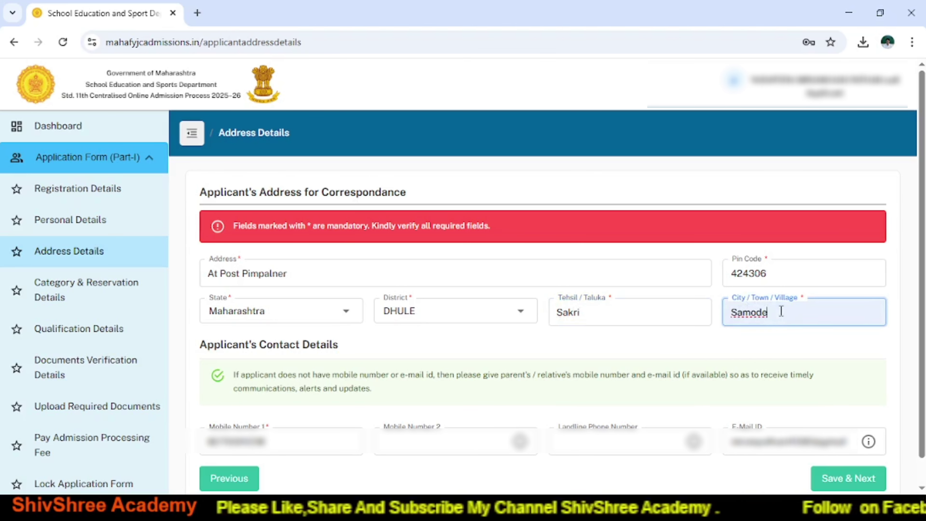
key(BackSpace)
key(BackSpace)
key(BackSpace)
key(BackSpace)
key(BackSpace)
key(BackSpace)
text(P)
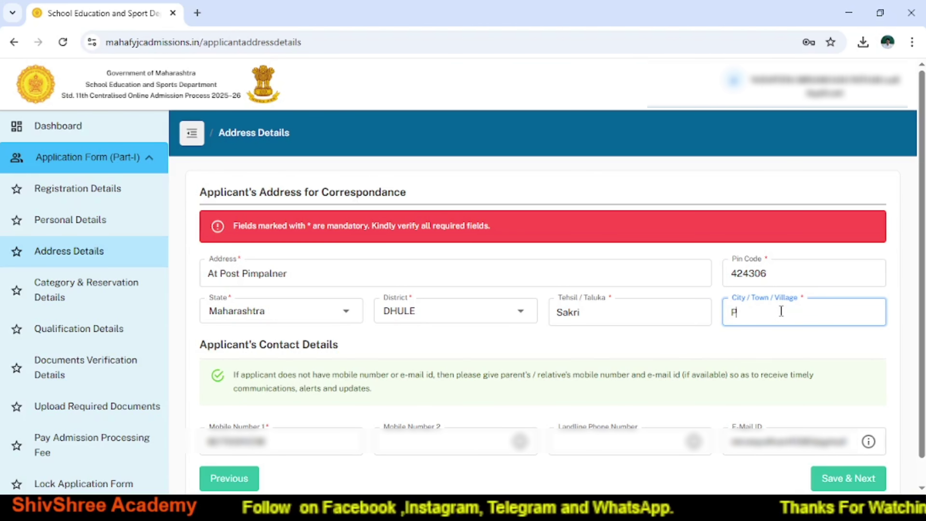
text(impalner)
scroll(490, 318, down, 1)
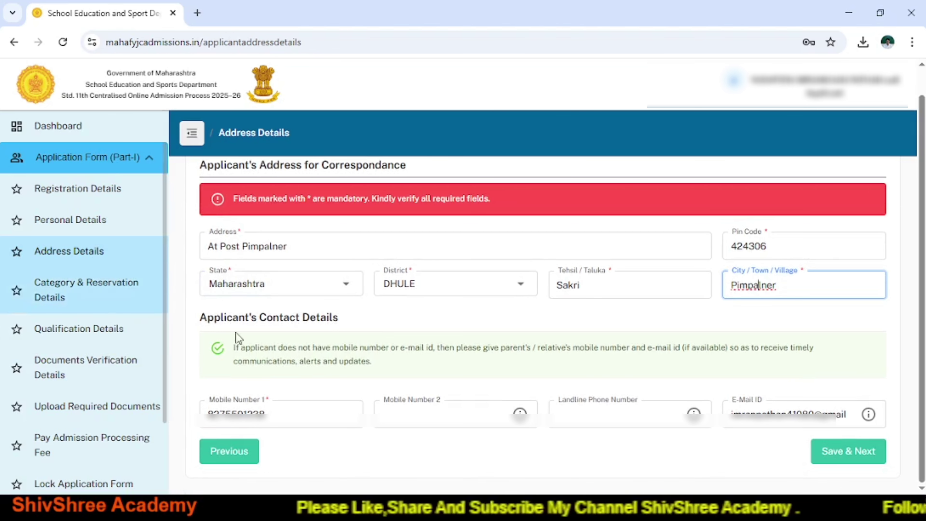
click(277, 413)
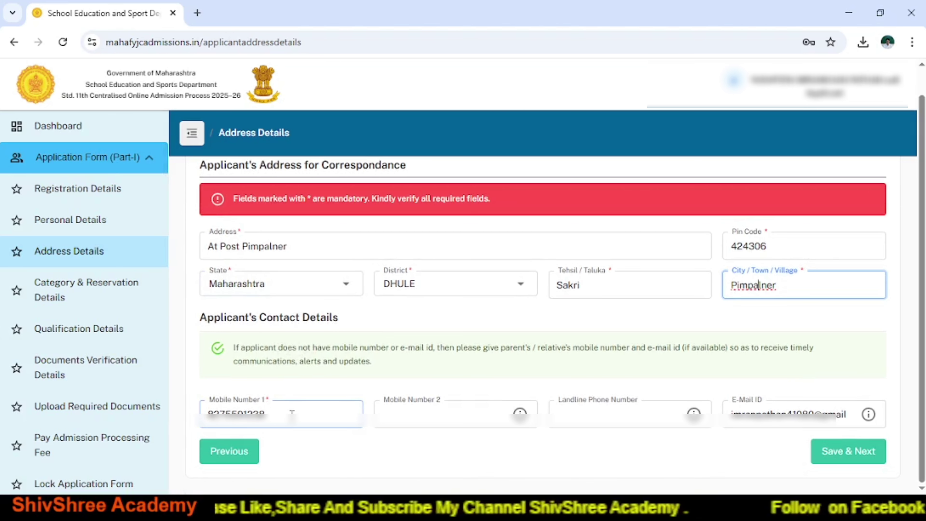
click(299, 413)
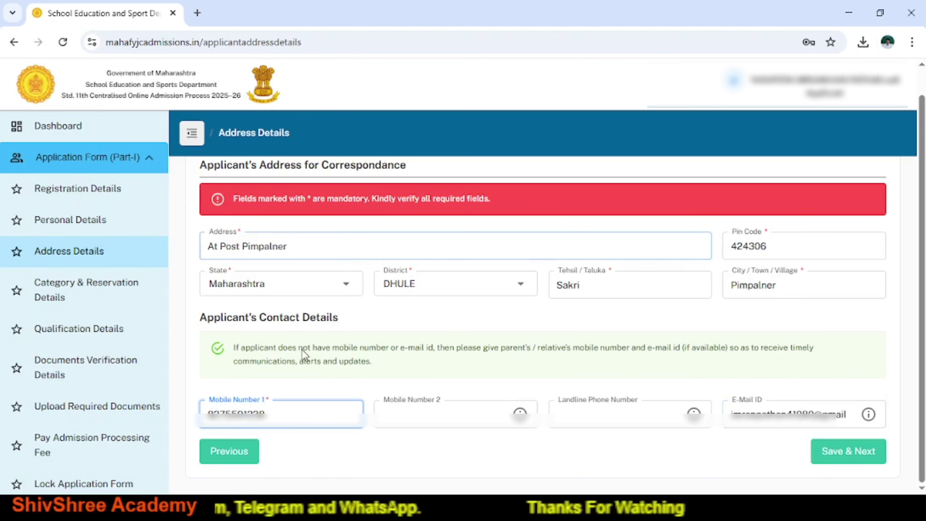
Save the address, then change the category from SBC to General / Open.
click(853, 457)
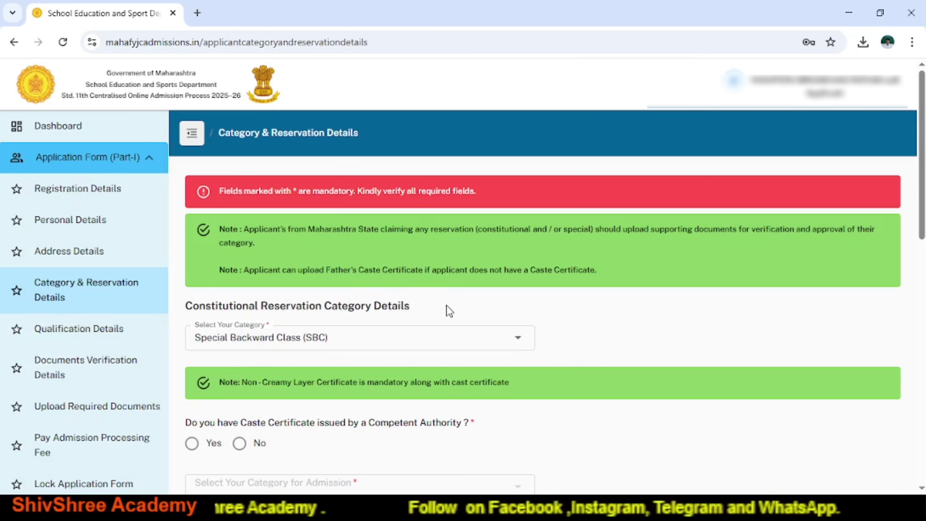
click(518, 339)
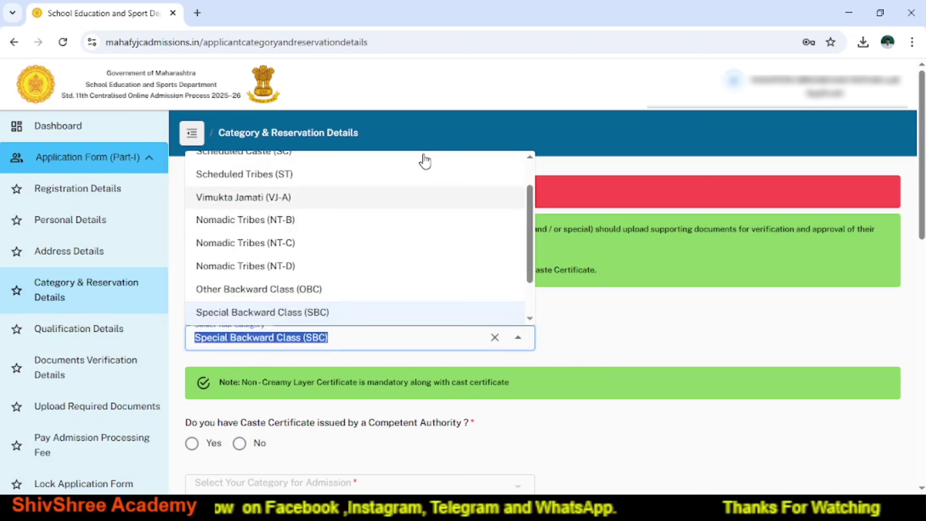
click(530, 157)
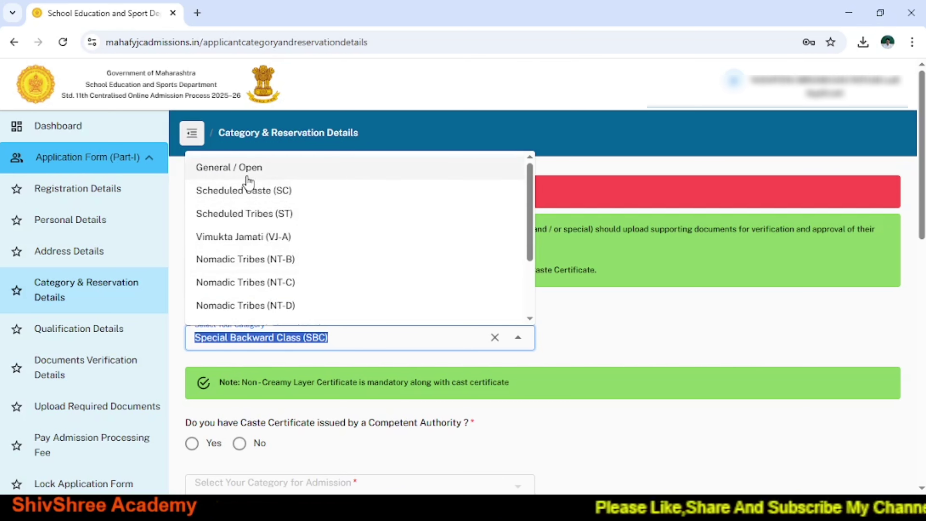
click(239, 169)
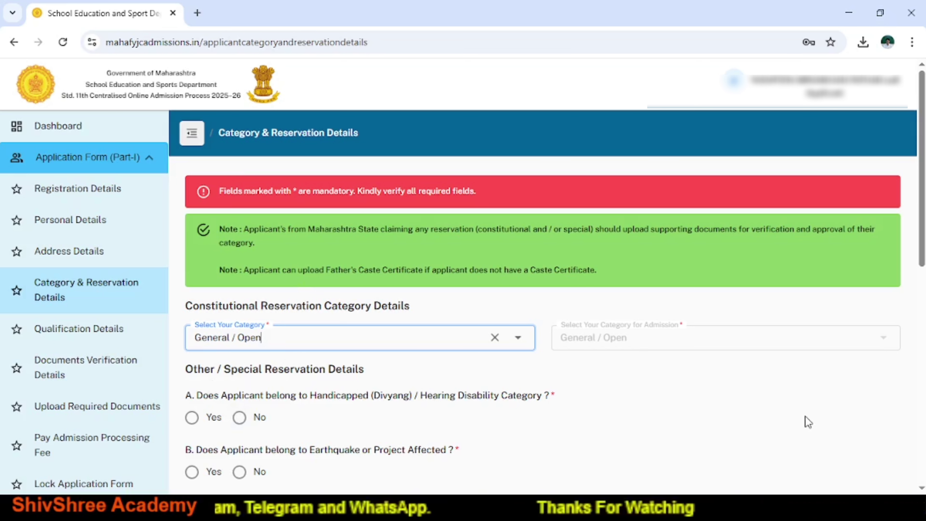
Set reservation questions A–D under Other / Special Reservation Details all to No.
scroll(921, 488, down, 5)
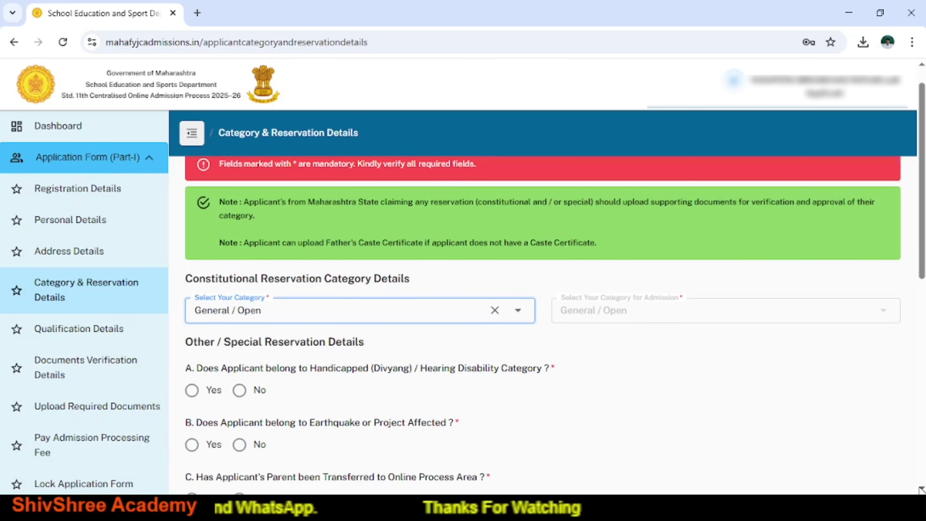
click(239, 254)
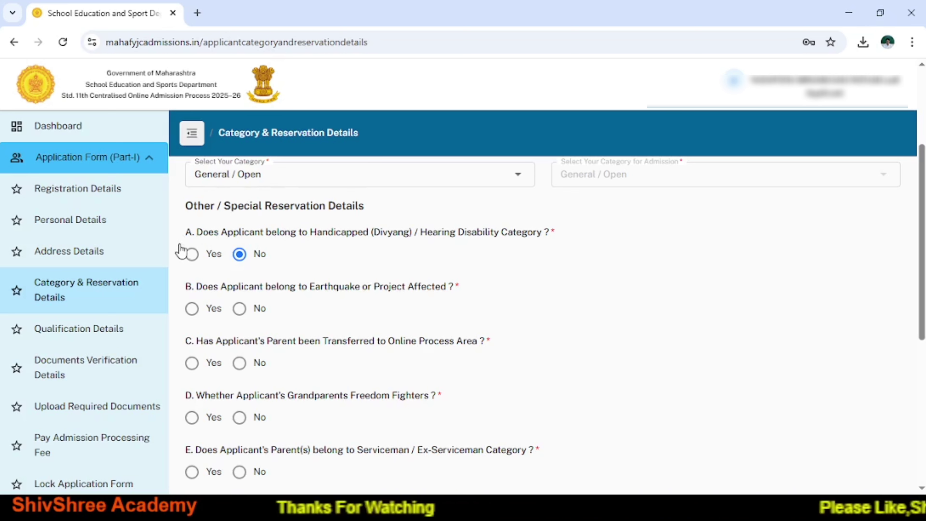
click(192, 254)
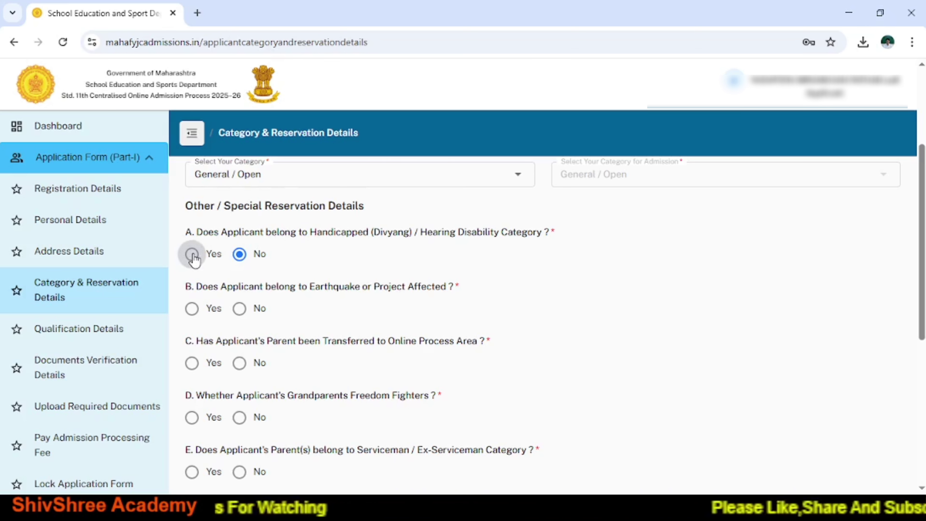
click(240, 254)
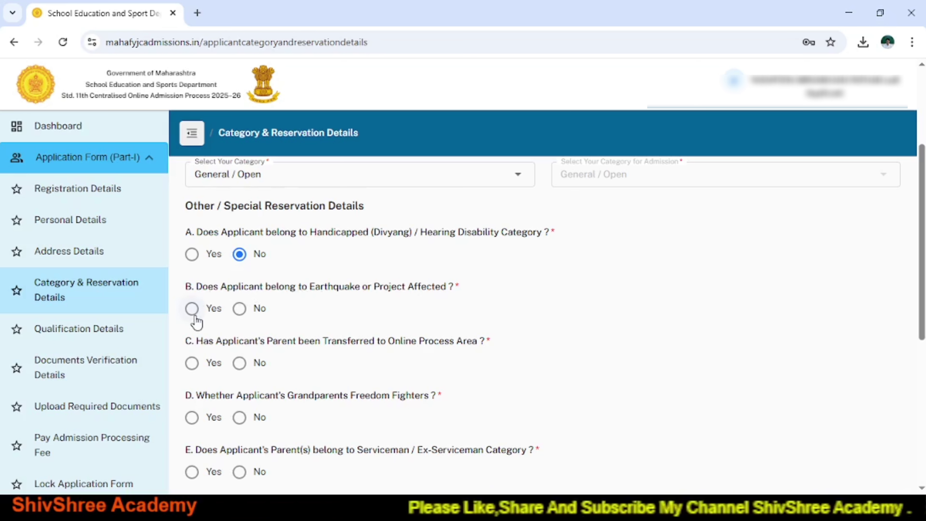
click(240, 309)
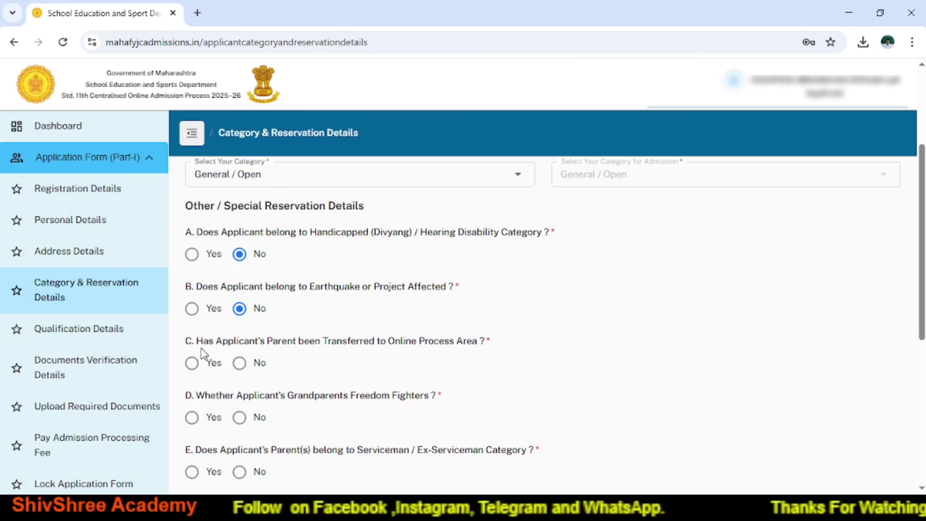
click(239, 363)
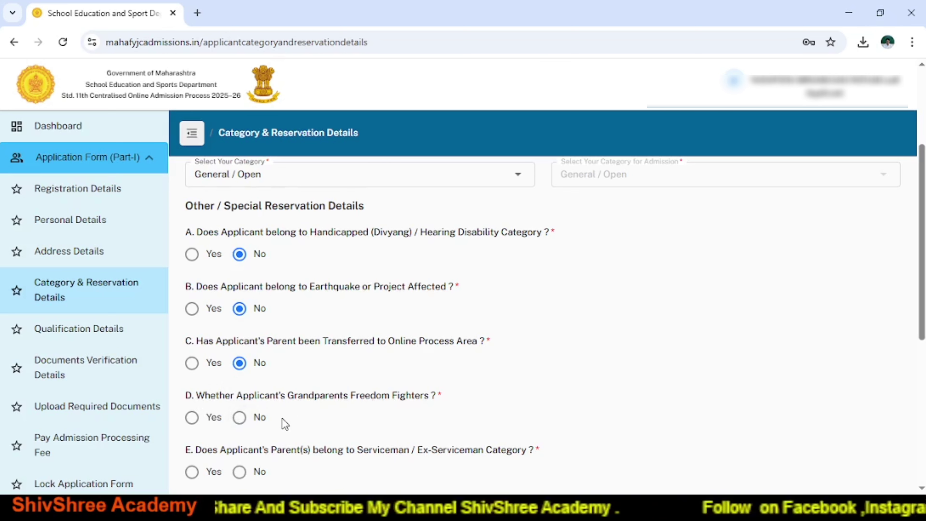
click(192, 420)
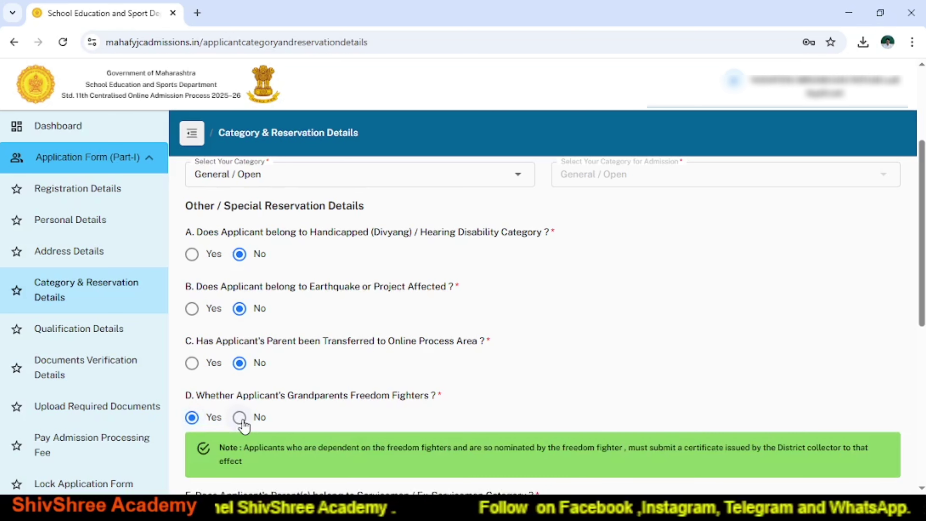
click(240, 418)
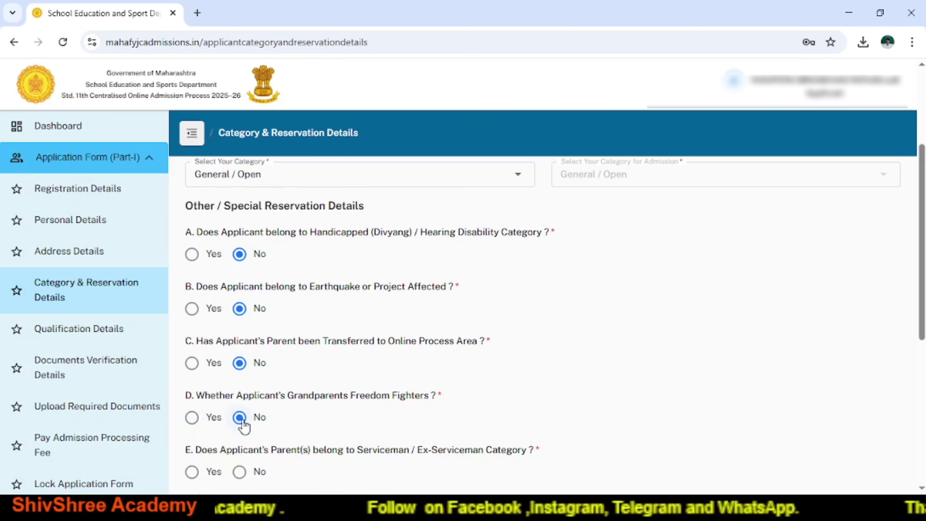
Answer No to the serviceman, sports and 1% orphan quota questions.
scroll(503, 420, down, 3)
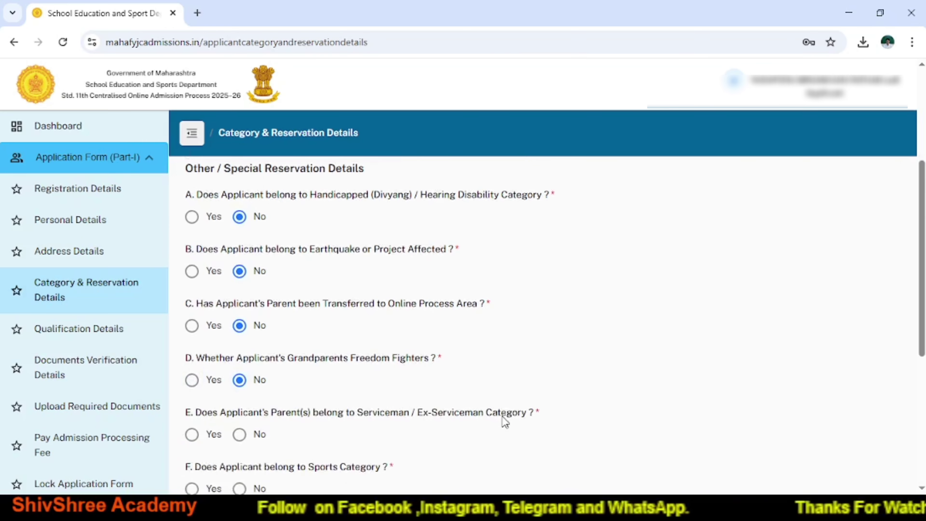
scroll(503, 421, down, 3)
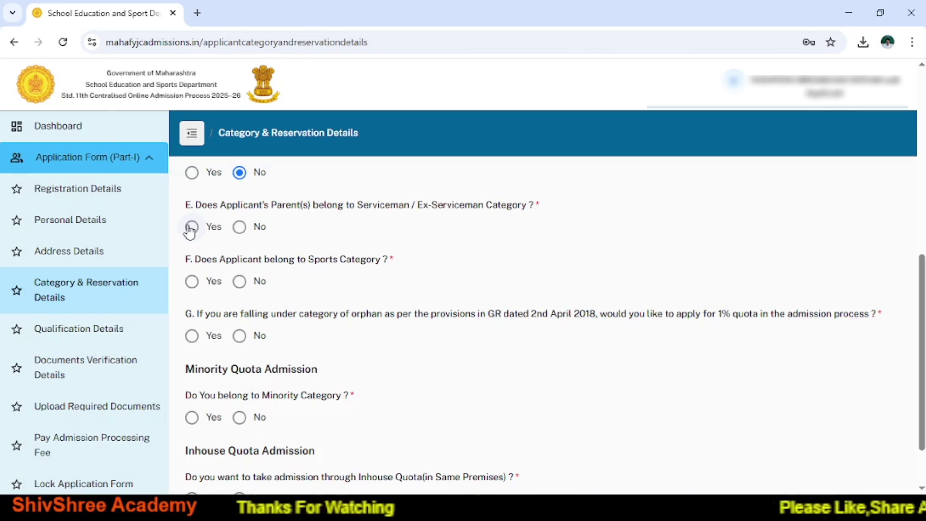
click(239, 227)
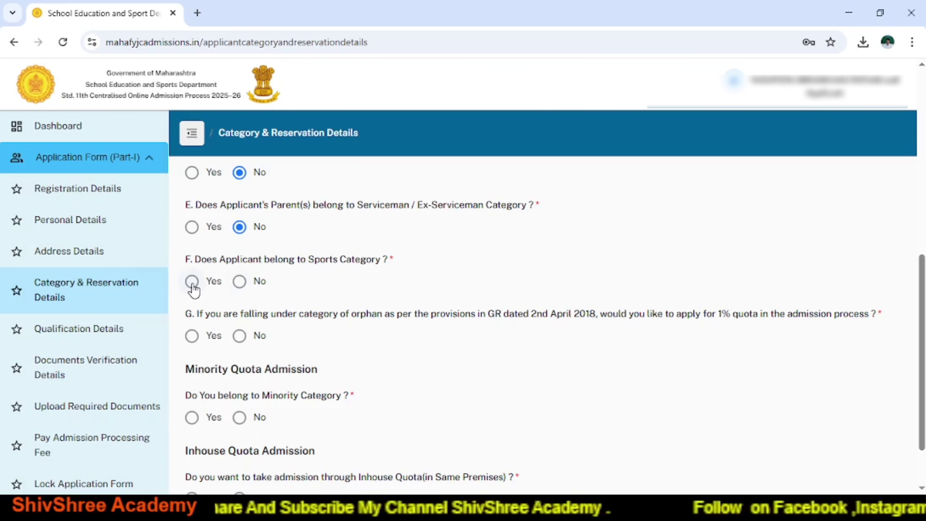
click(239, 282)
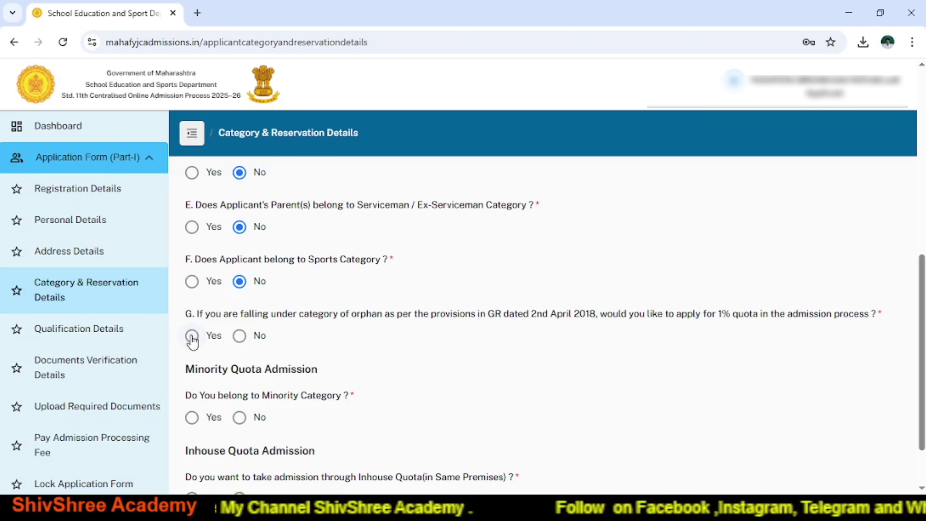
click(240, 336)
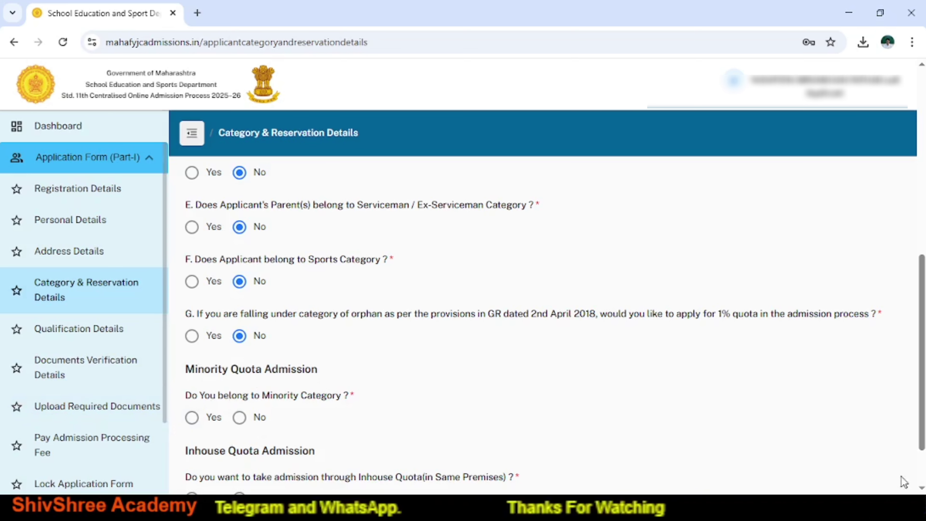
Answer No to the minority and in-house quota questions and save the category details.
scroll(921, 488, down, 3)
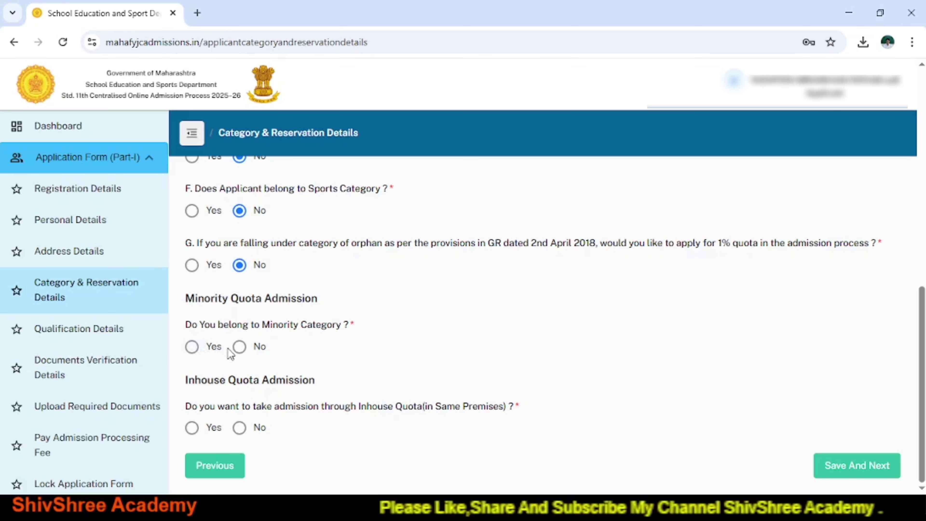
click(240, 348)
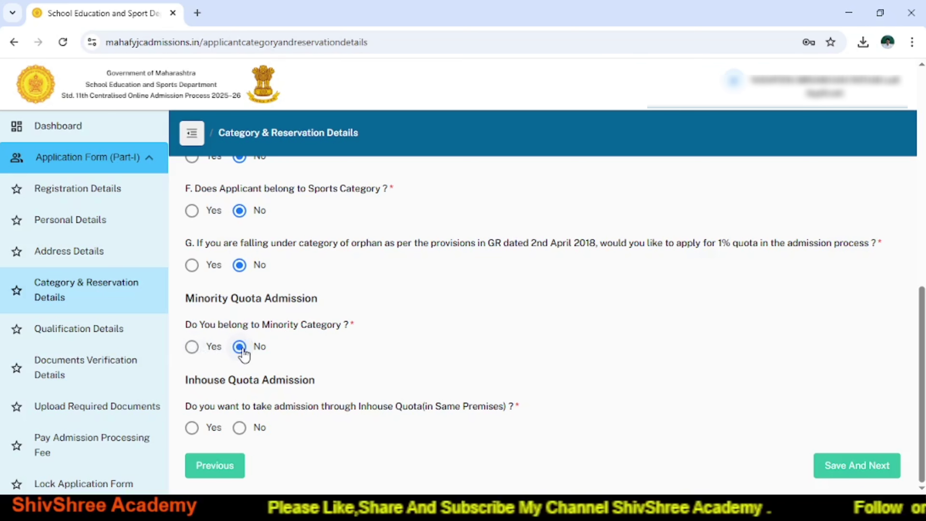
click(239, 427)
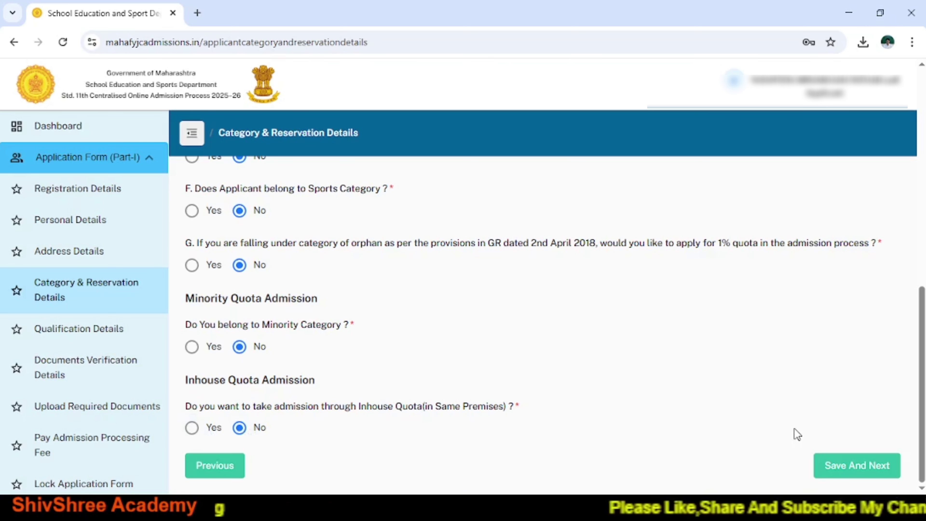
click(848, 466)
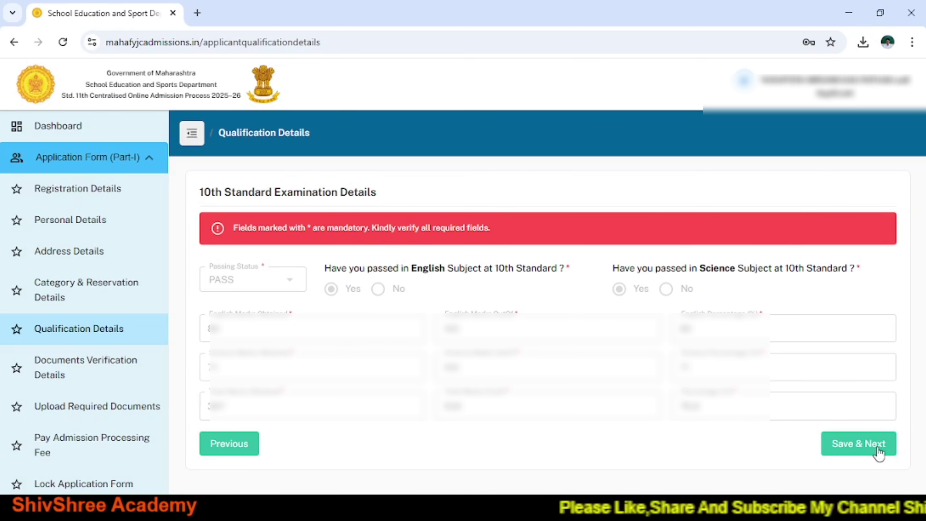
Save the prefilled 10th Standard PASS qualification details and continue to Documents Verification.
click(871, 451)
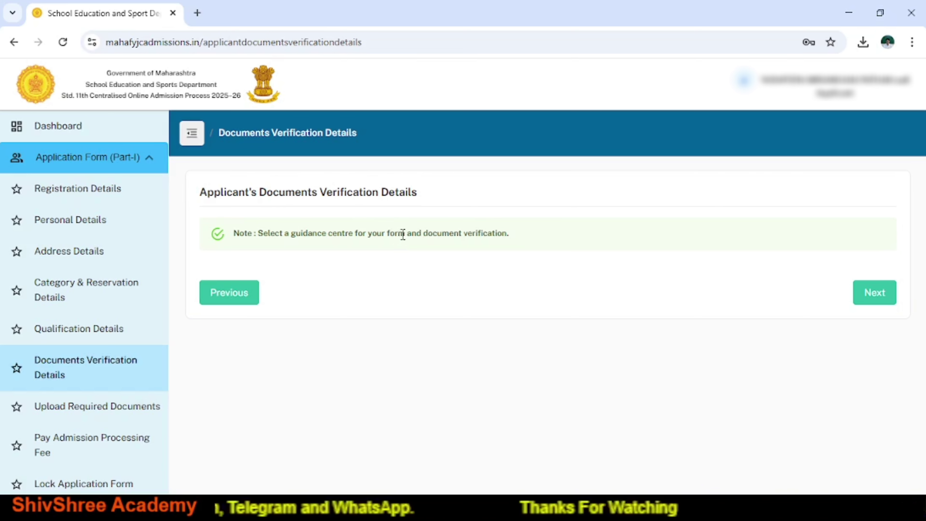
Continue past Documents Verification Details to the Upload Required Documents list.
click(872, 295)
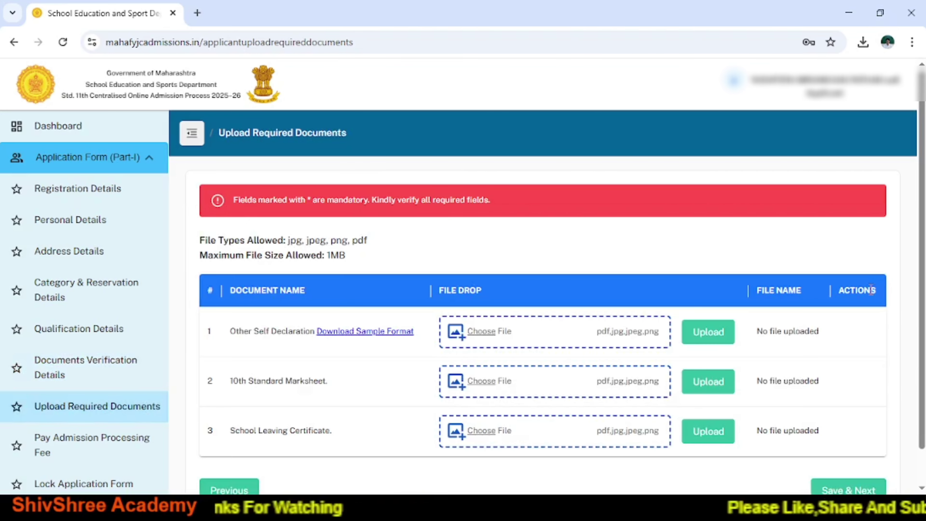
scroll(870, 289, down, 1)
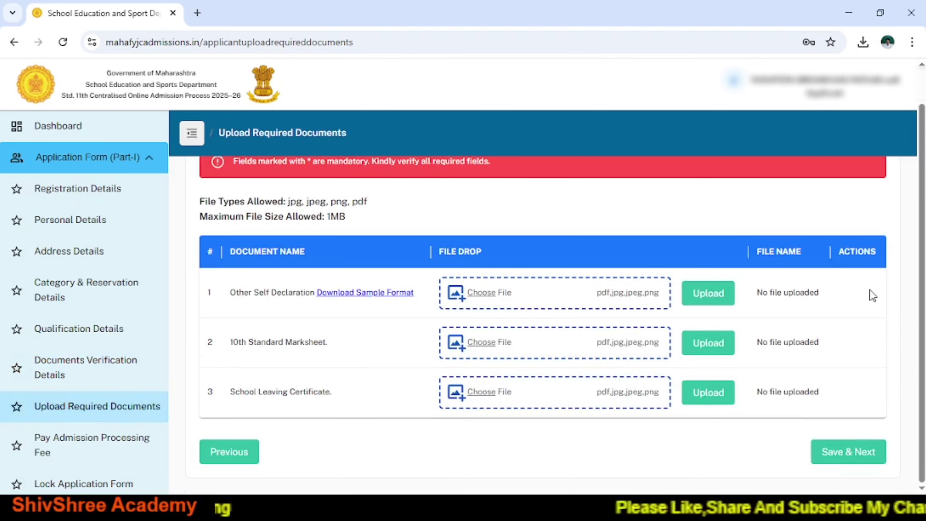
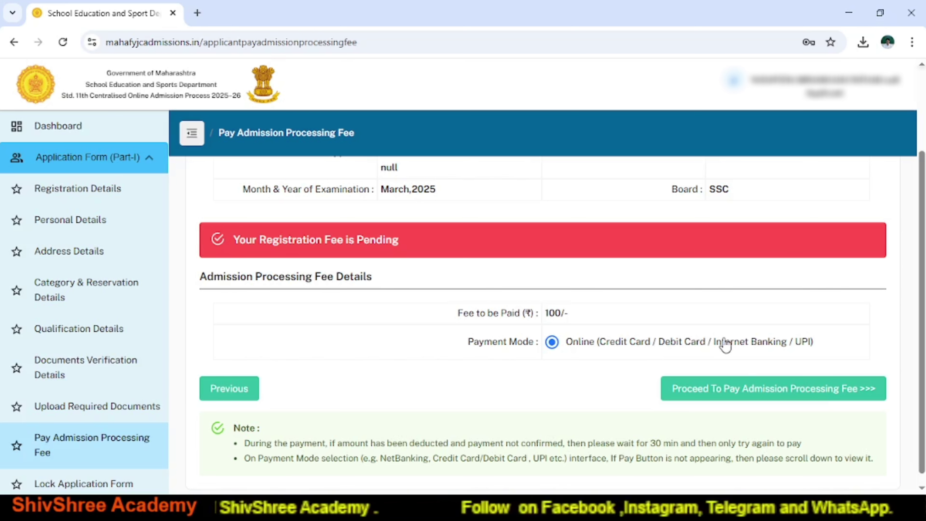
Pay the admission processing fee and continue from the success page to Lock Application Form.
click(746, 392)
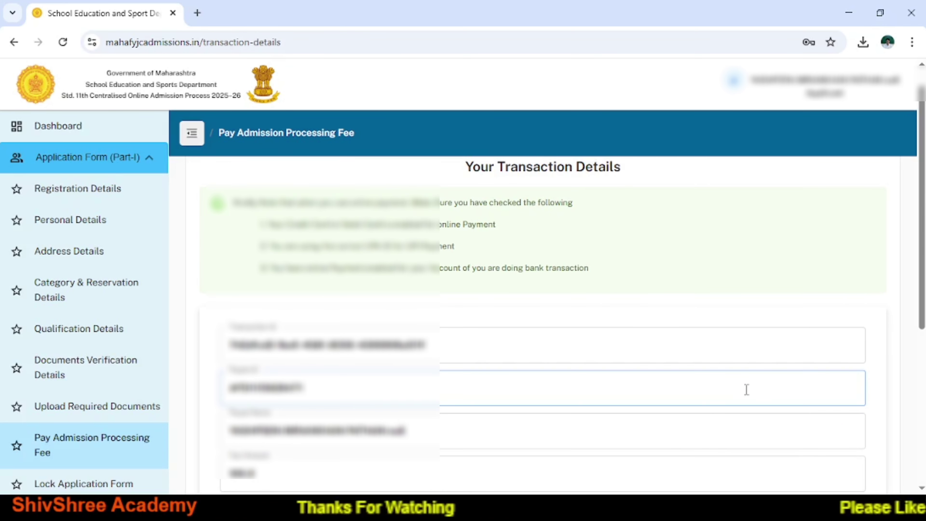
scroll(746, 389, down, 5)
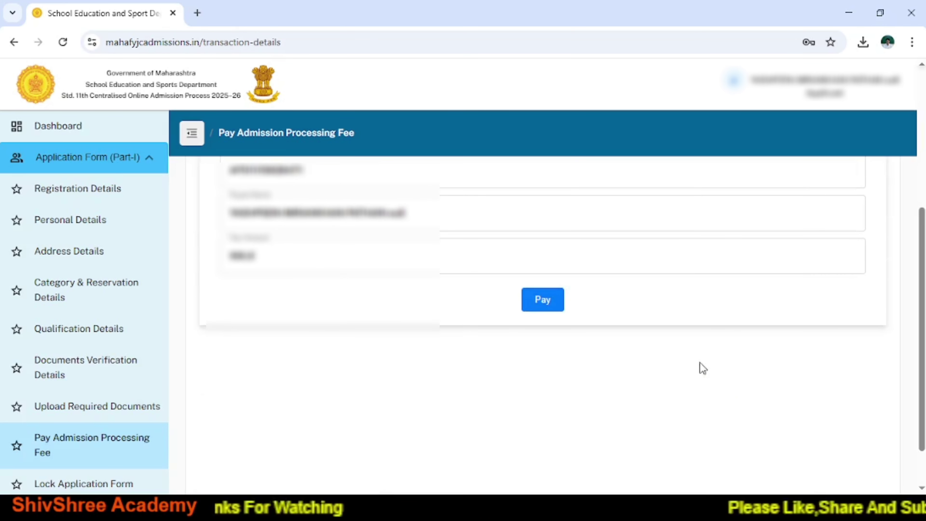
click(542, 308)
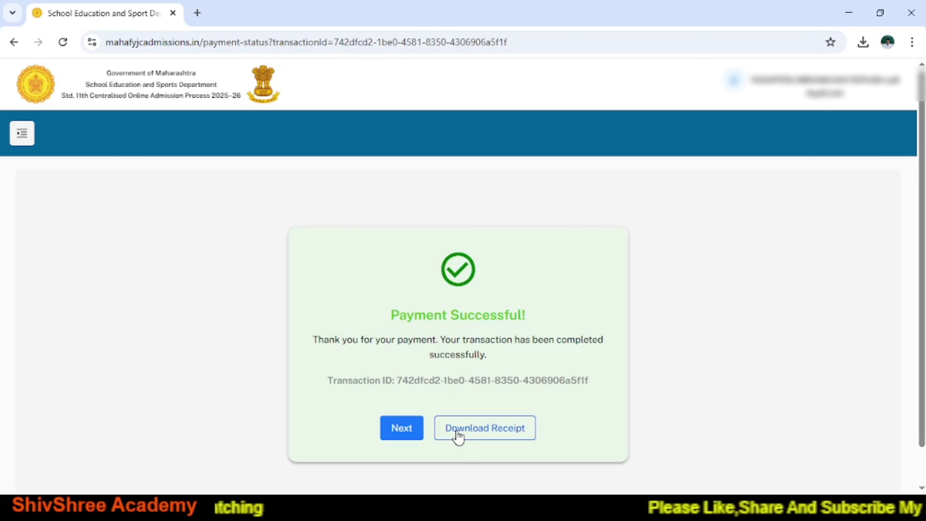
click(410, 430)
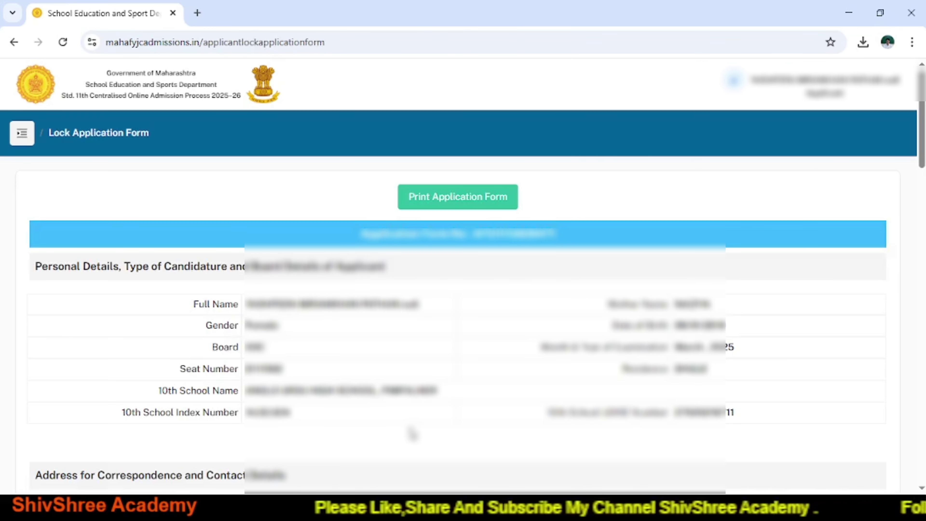
scroll(412, 434, down, 7)
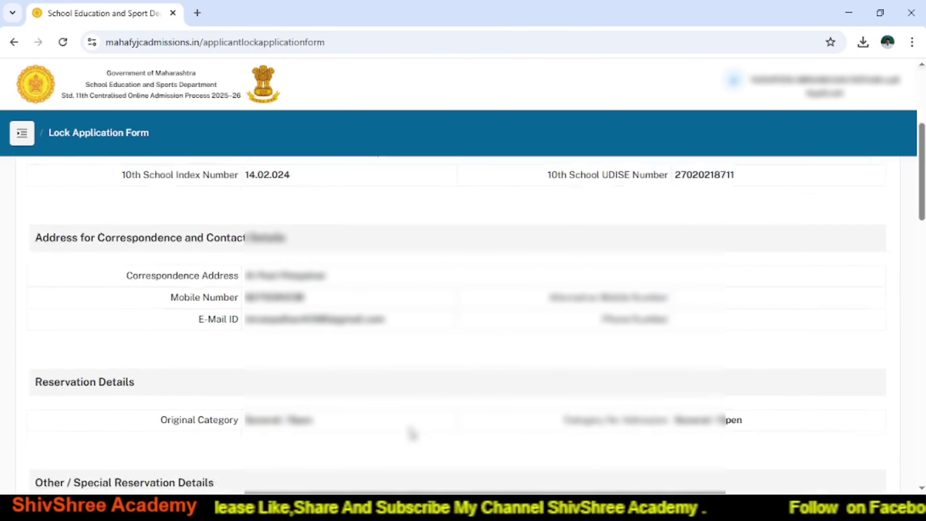
scroll(412, 434, down, 10)
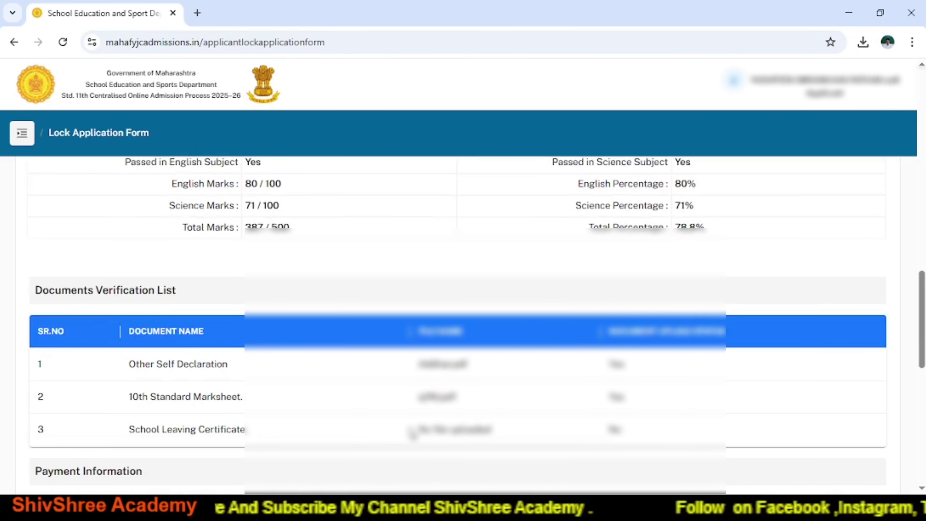
scroll(412, 434, up, 15)
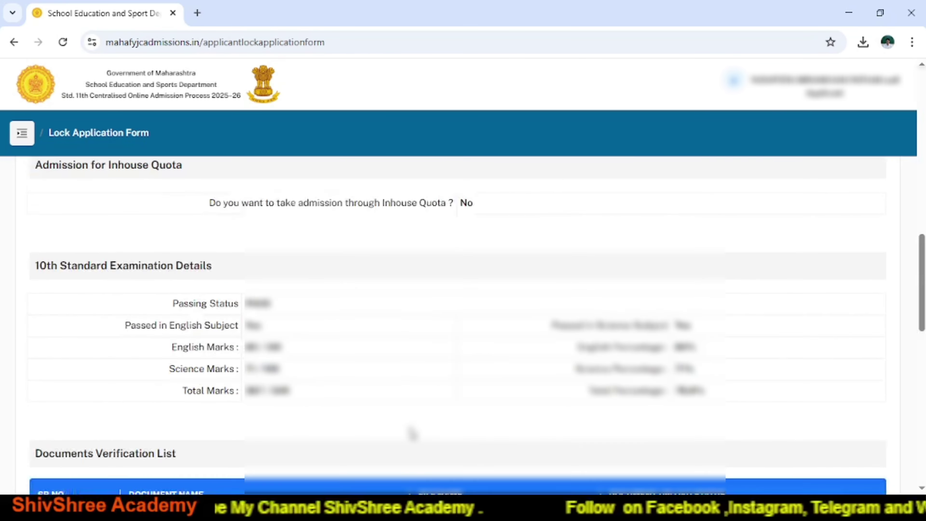
scroll(412, 434, up, 5)
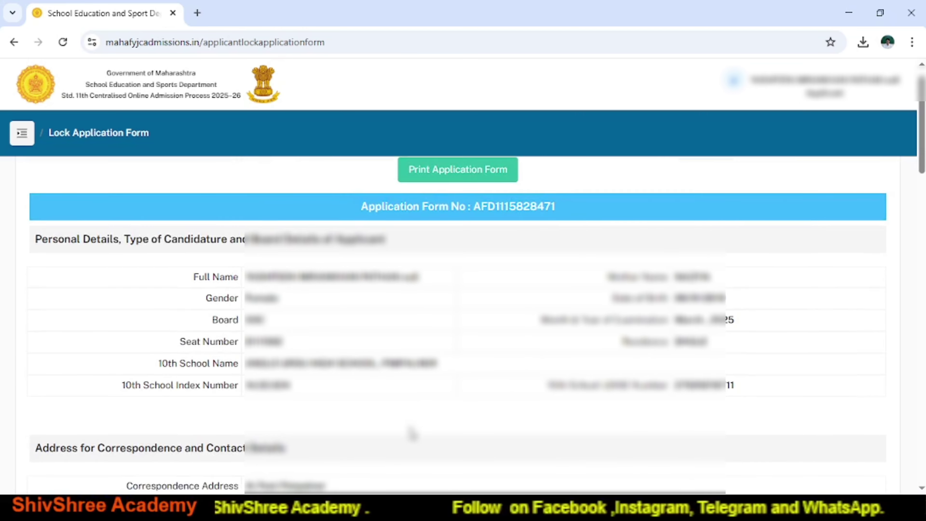
scroll(411, 434, down, 6)
scroll(411, 434, down, 8)
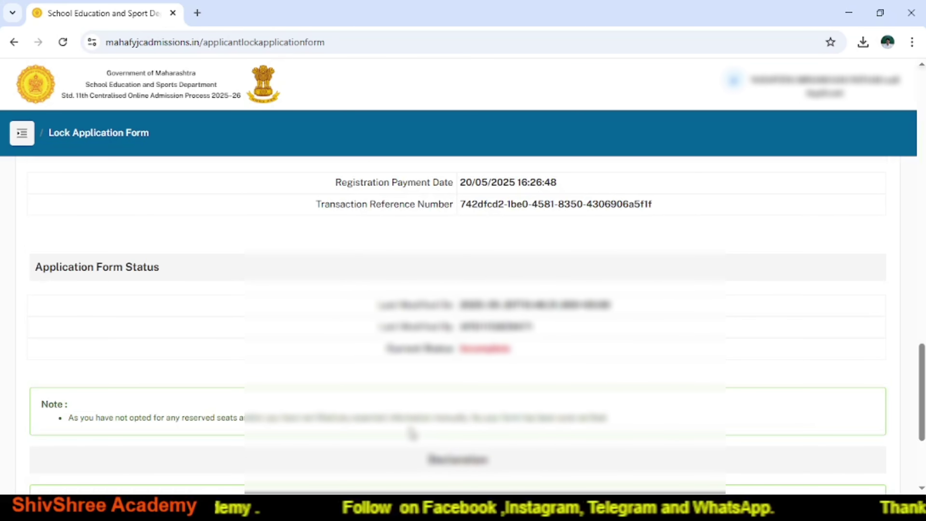
scroll(412, 434, down, 3)
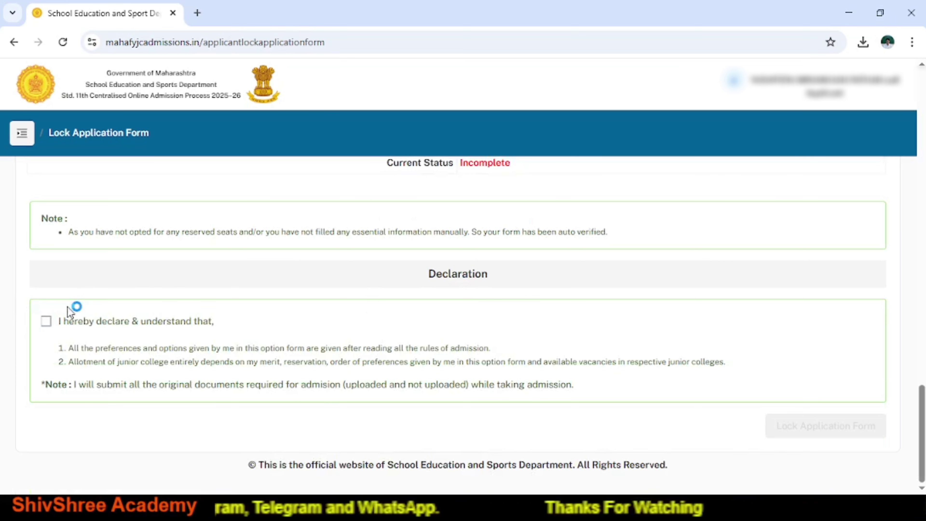
Accept the 'I hereby declare' statement and lock the form so its status reads Self Verified.
click(48, 322)
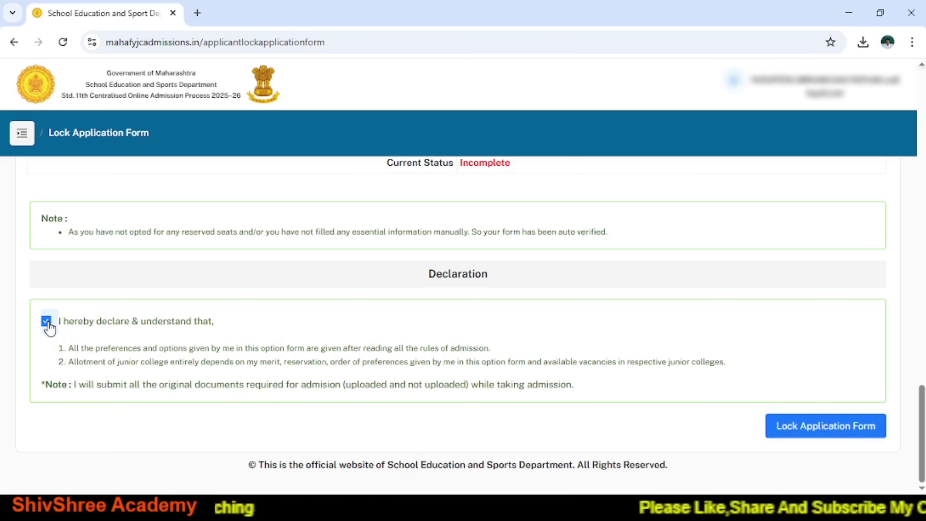
click(845, 426)
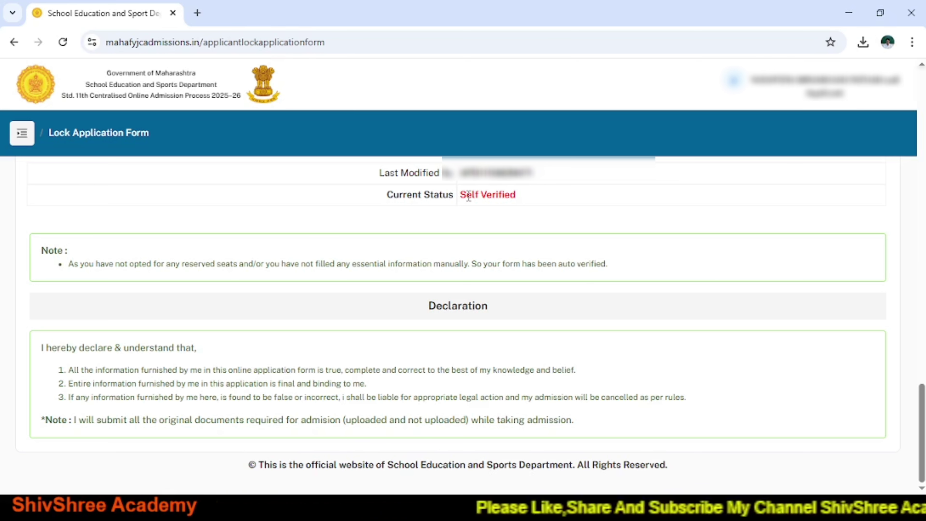
Open the sidebar menu and choose Print Application Form for the locked application.
click(20, 139)
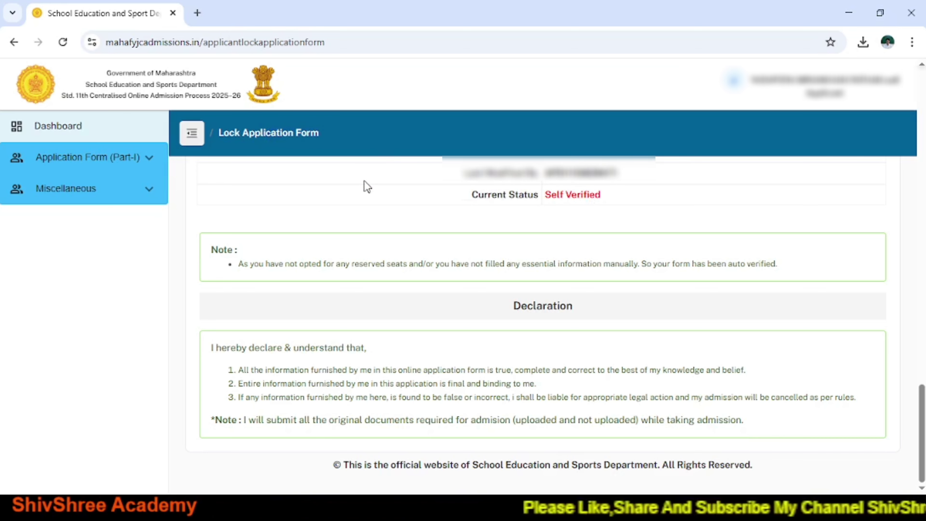
scroll(365, 184, up, 10)
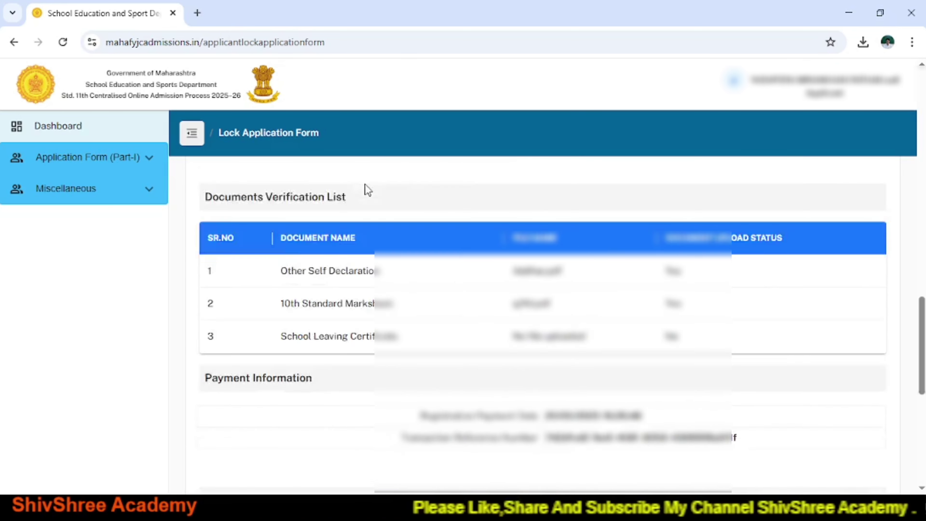
scroll(365, 185, up, 10)
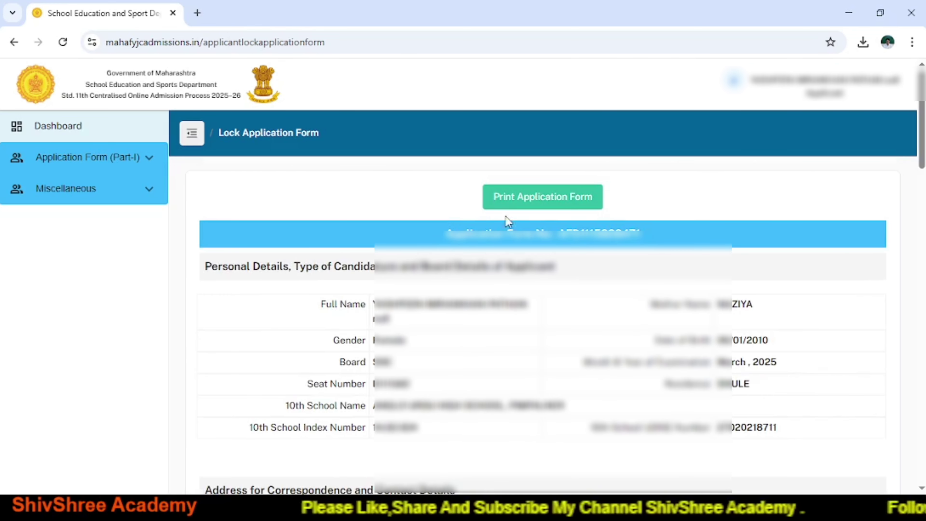
click(525, 208)
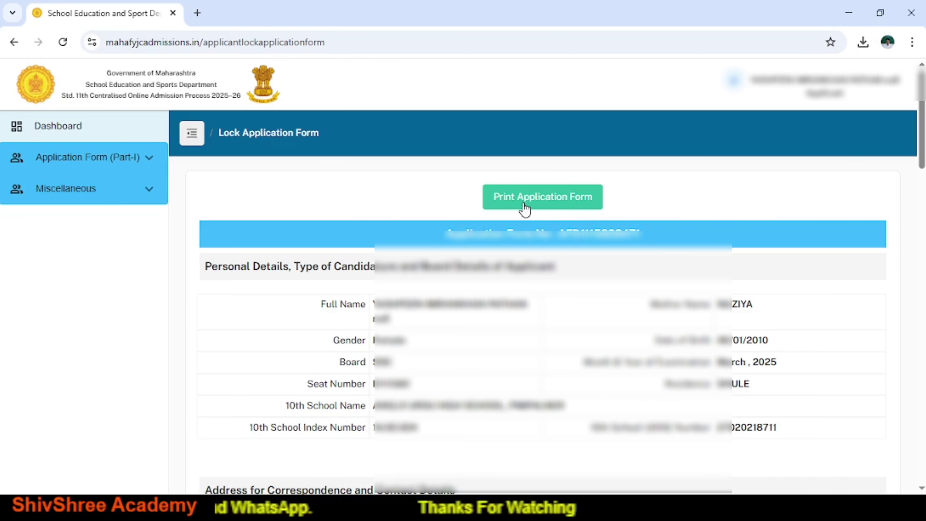
Change the print destination from Microsoft Print to PDF to Save as PDF and save.
click(525, 204)
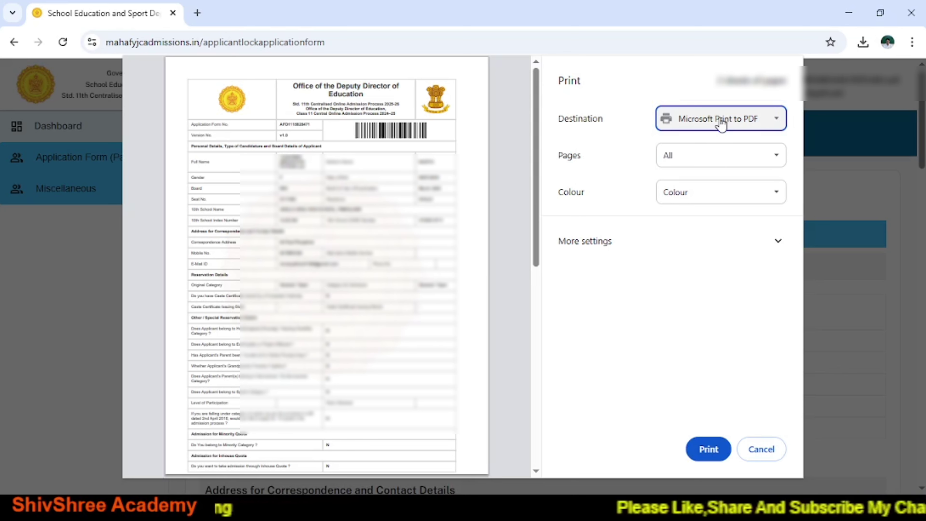
click(719, 153)
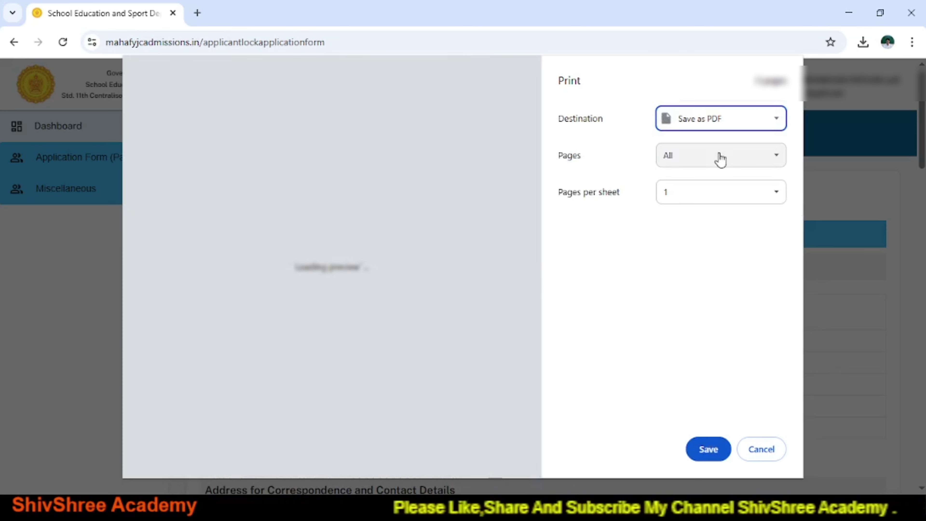
click(708, 450)
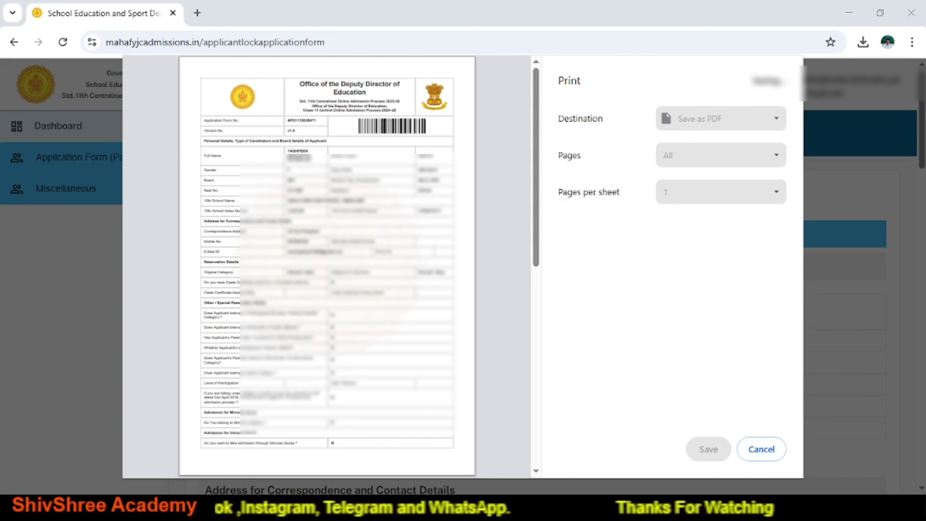